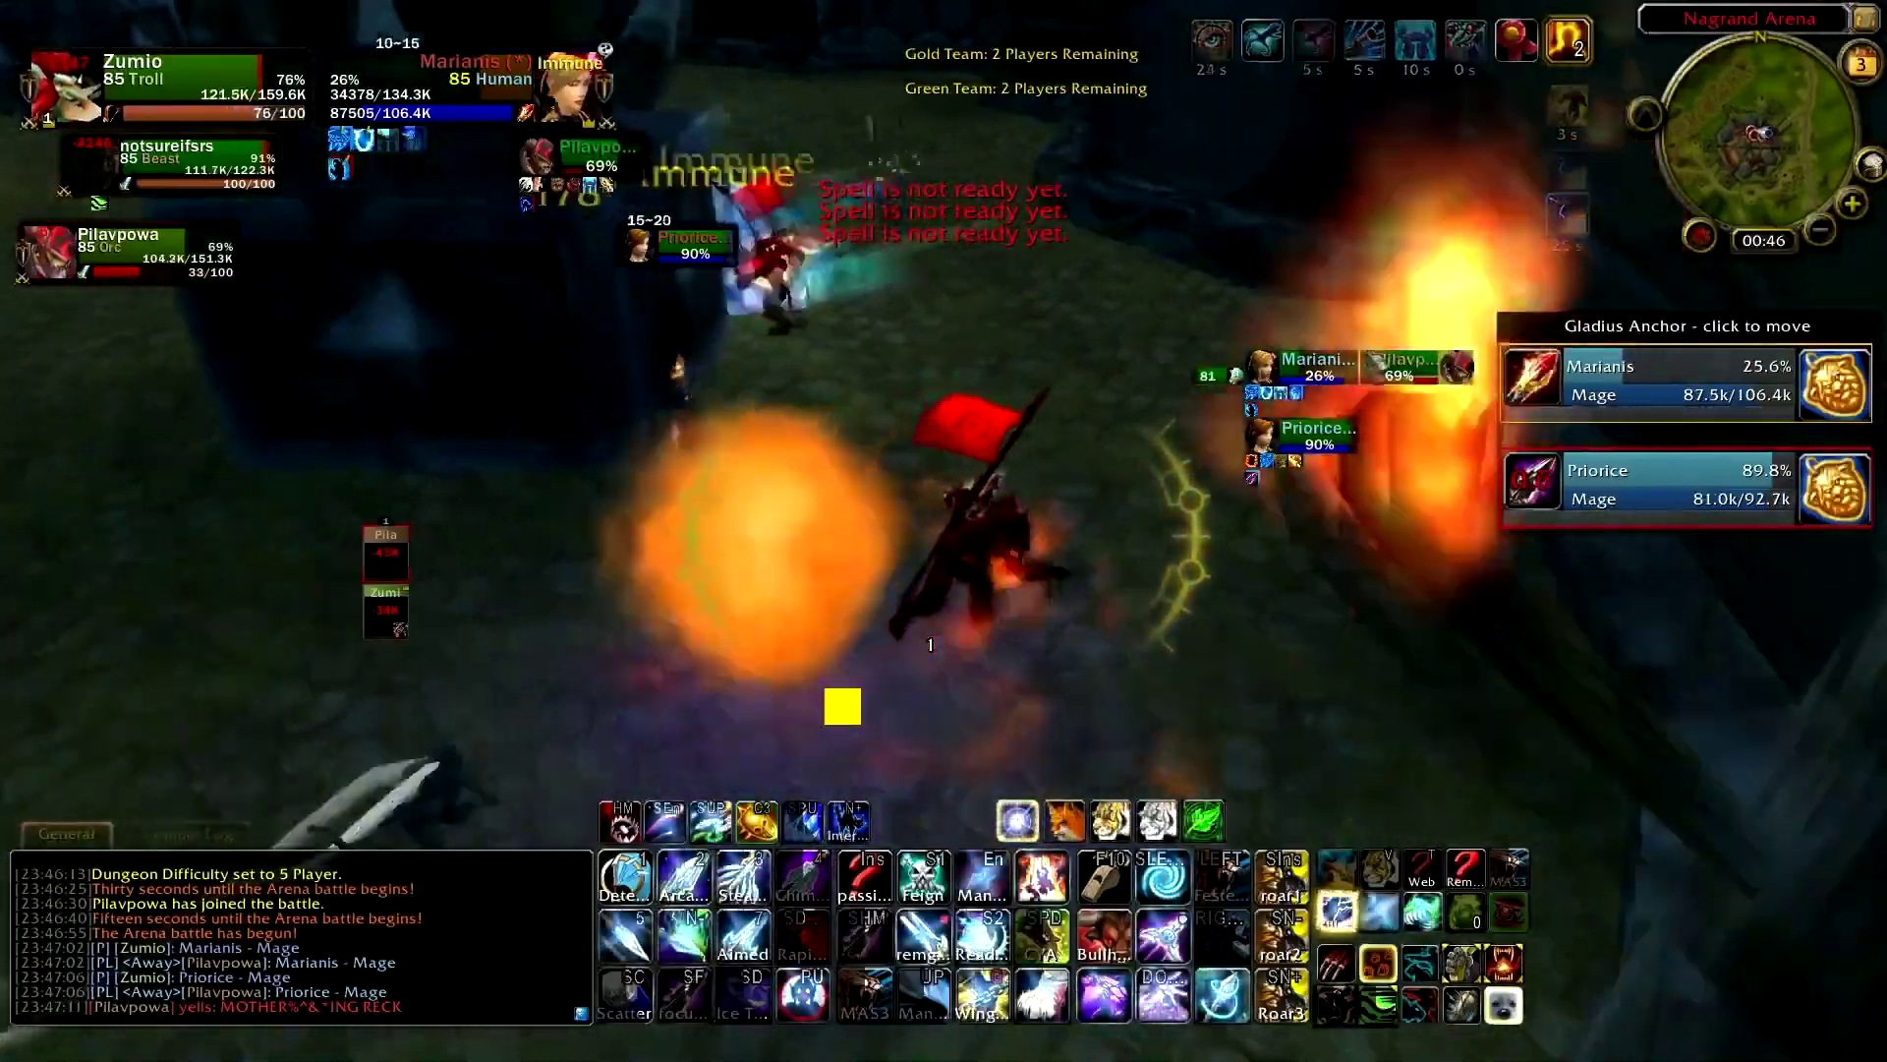
pyautogui.click(1339, 447)
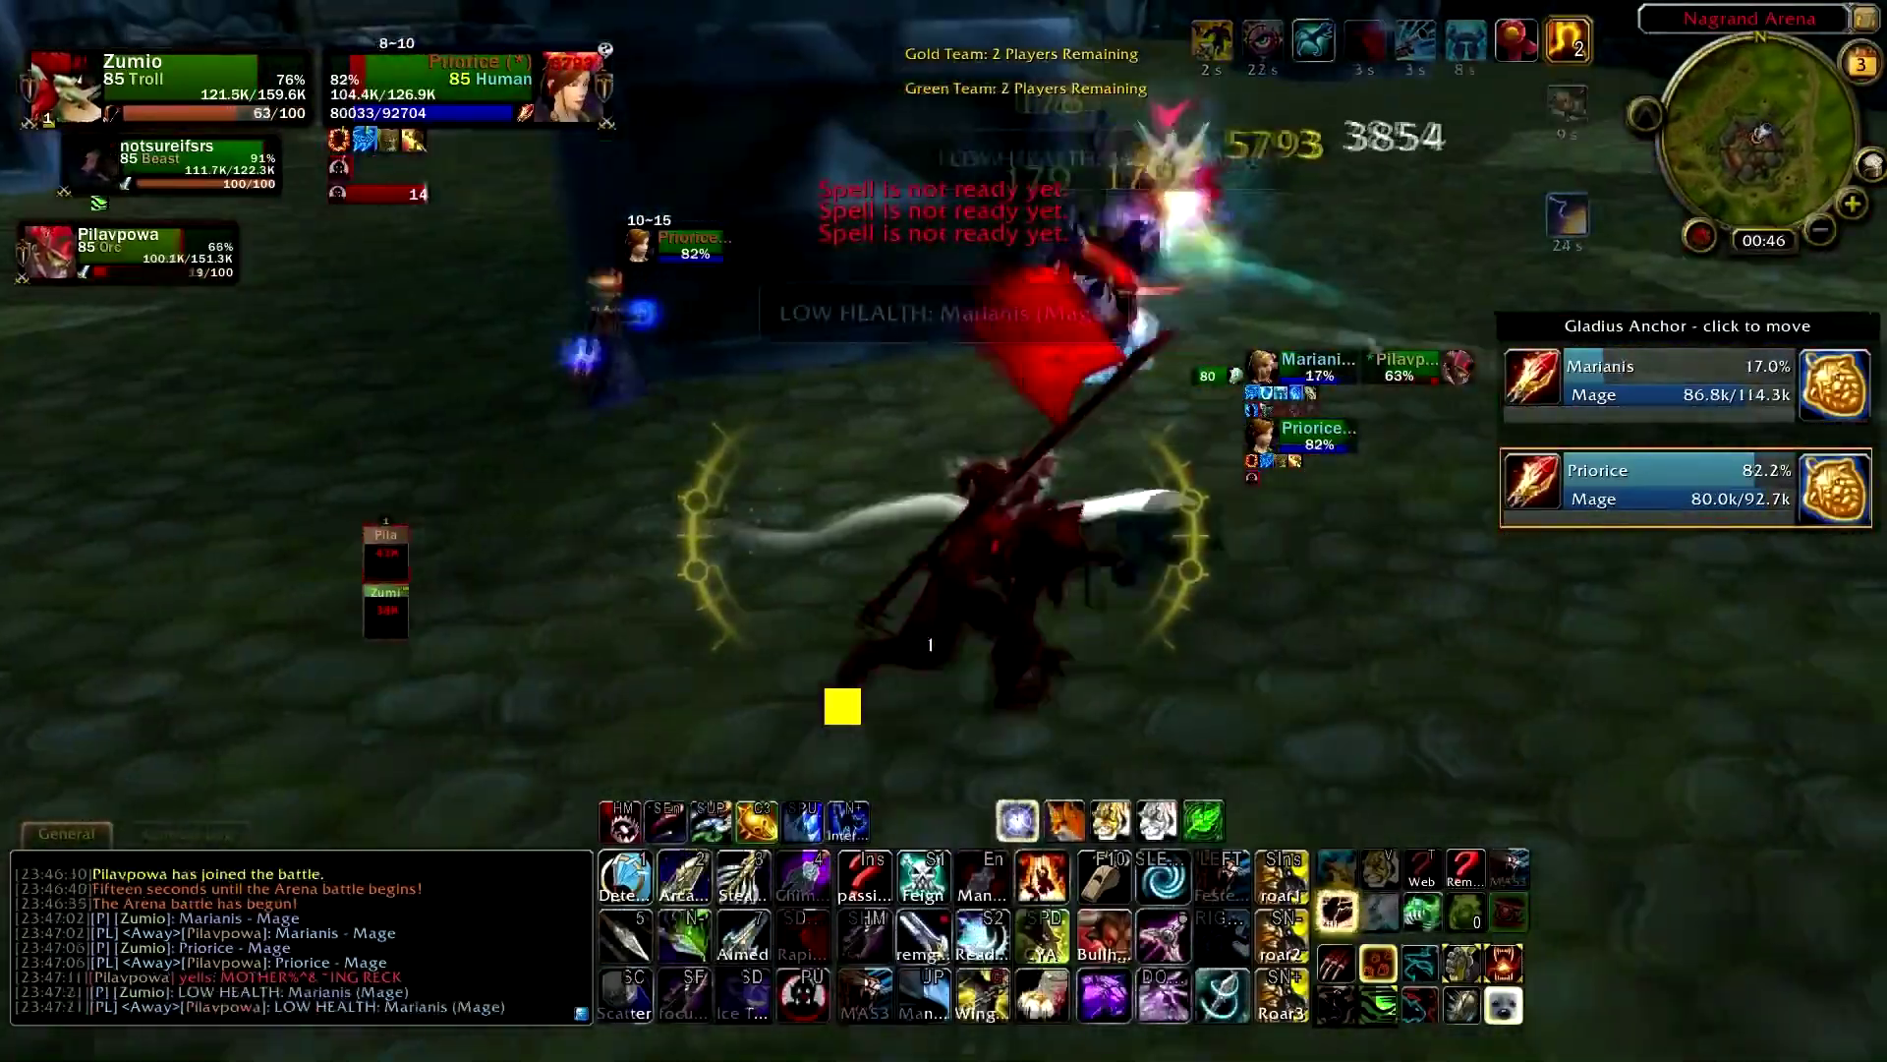
pyautogui.press('7')
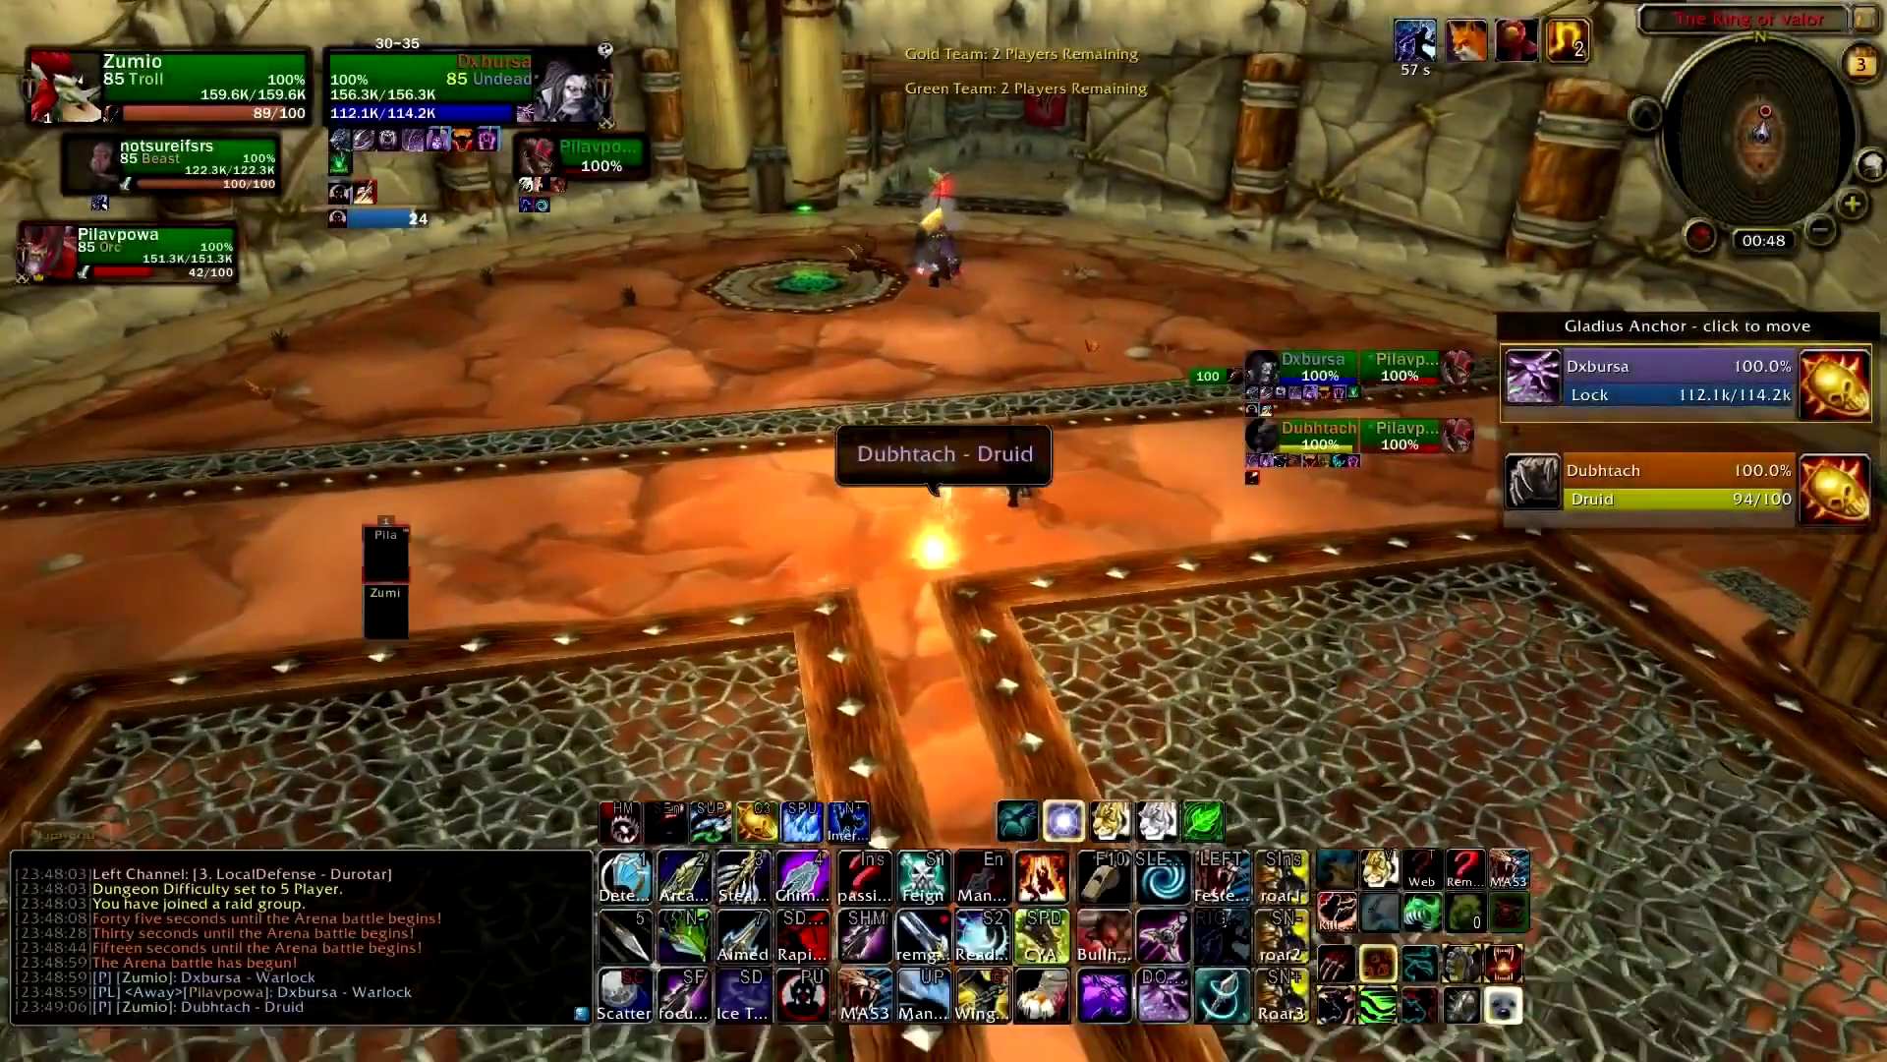
pyautogui.hotkey('shift', 'pagedown')
pyautogui.press('7')
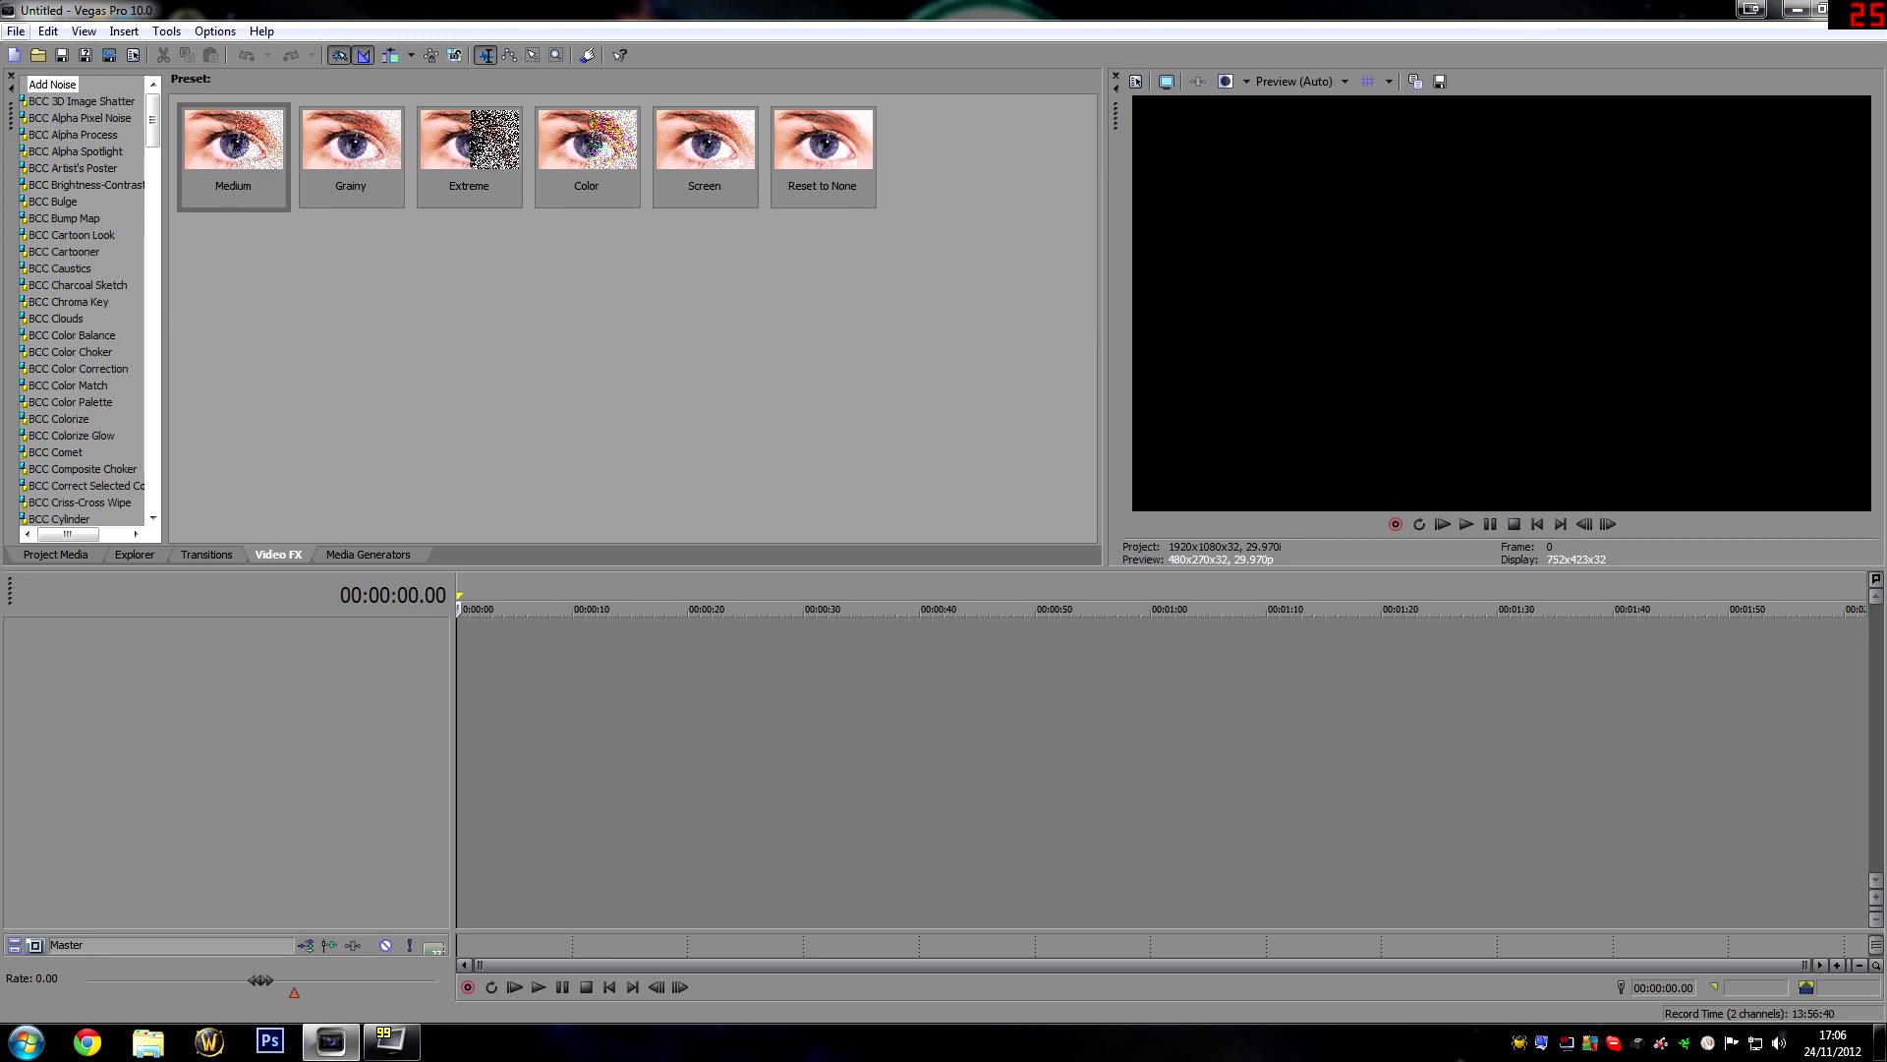
# Step: Set the project properties to the HD 1080-60i (1920x1080, 29.970 fps) template and accept them
pyautogui.click(15, 30)
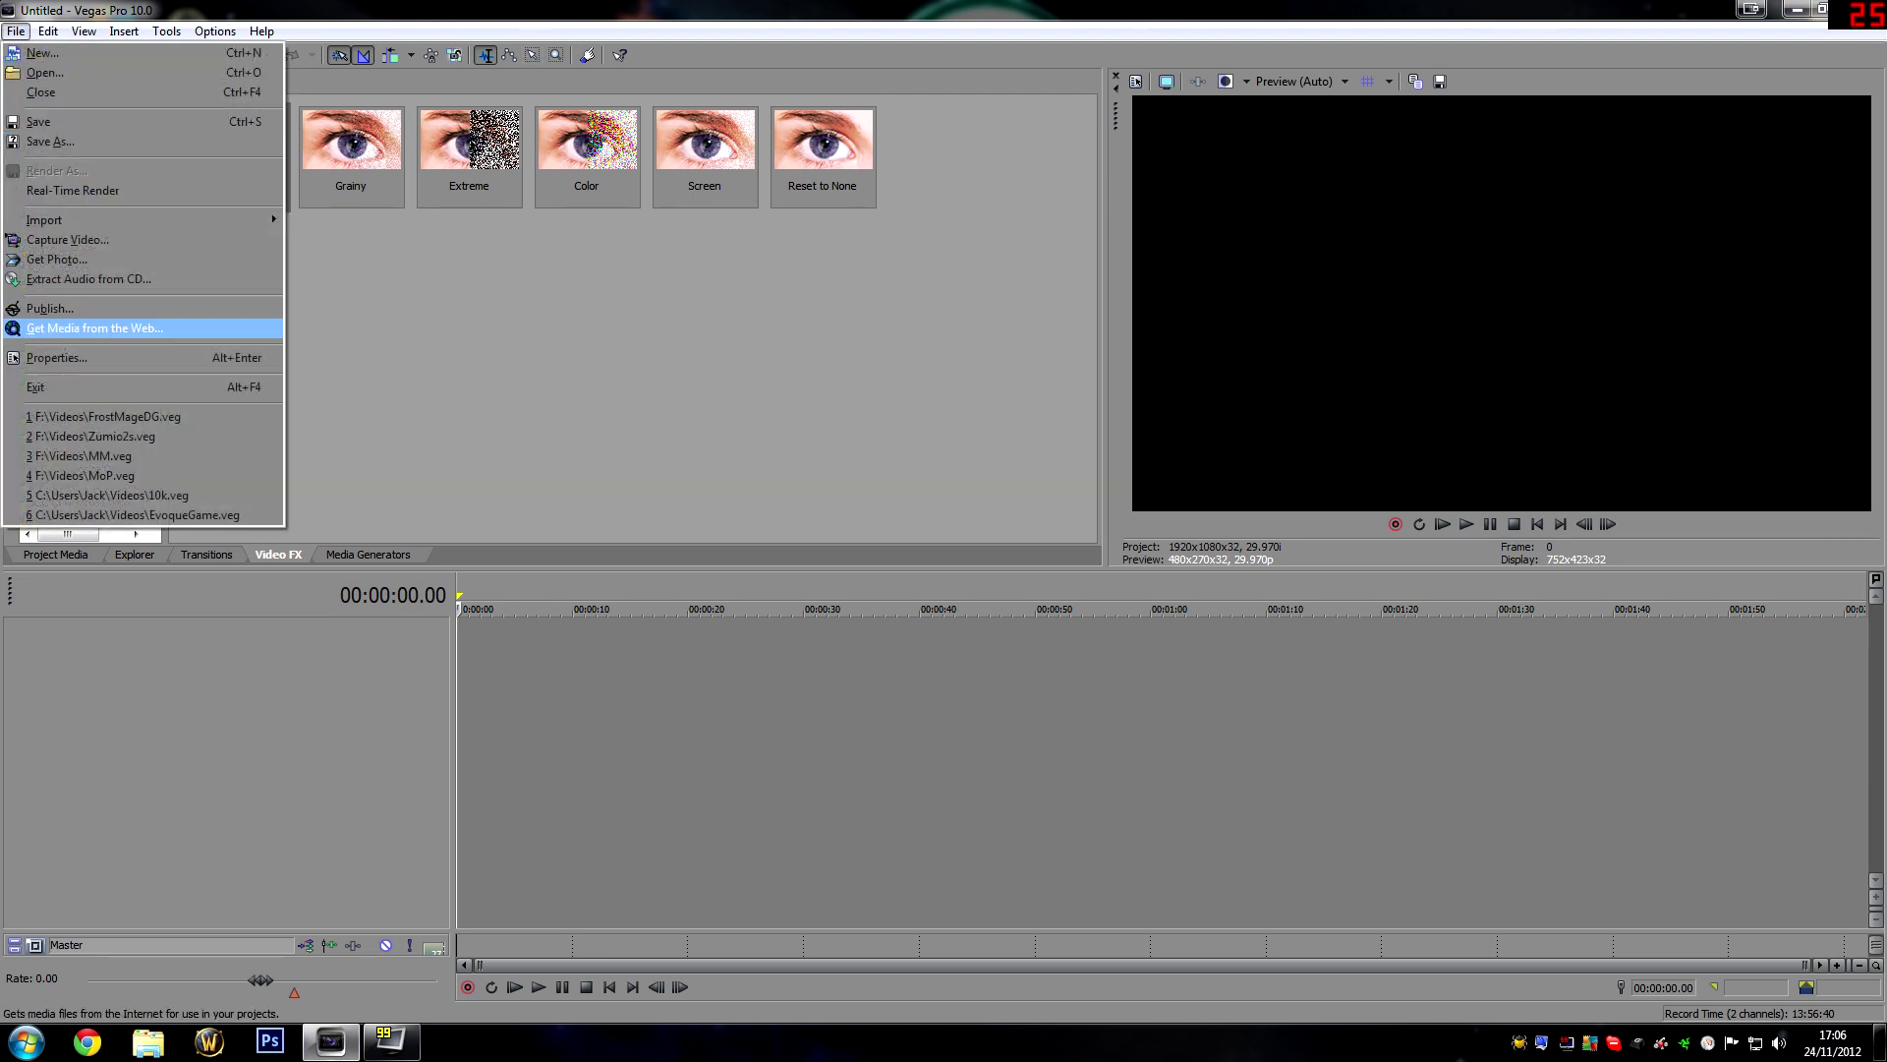
pyautogui.click(72, 358)
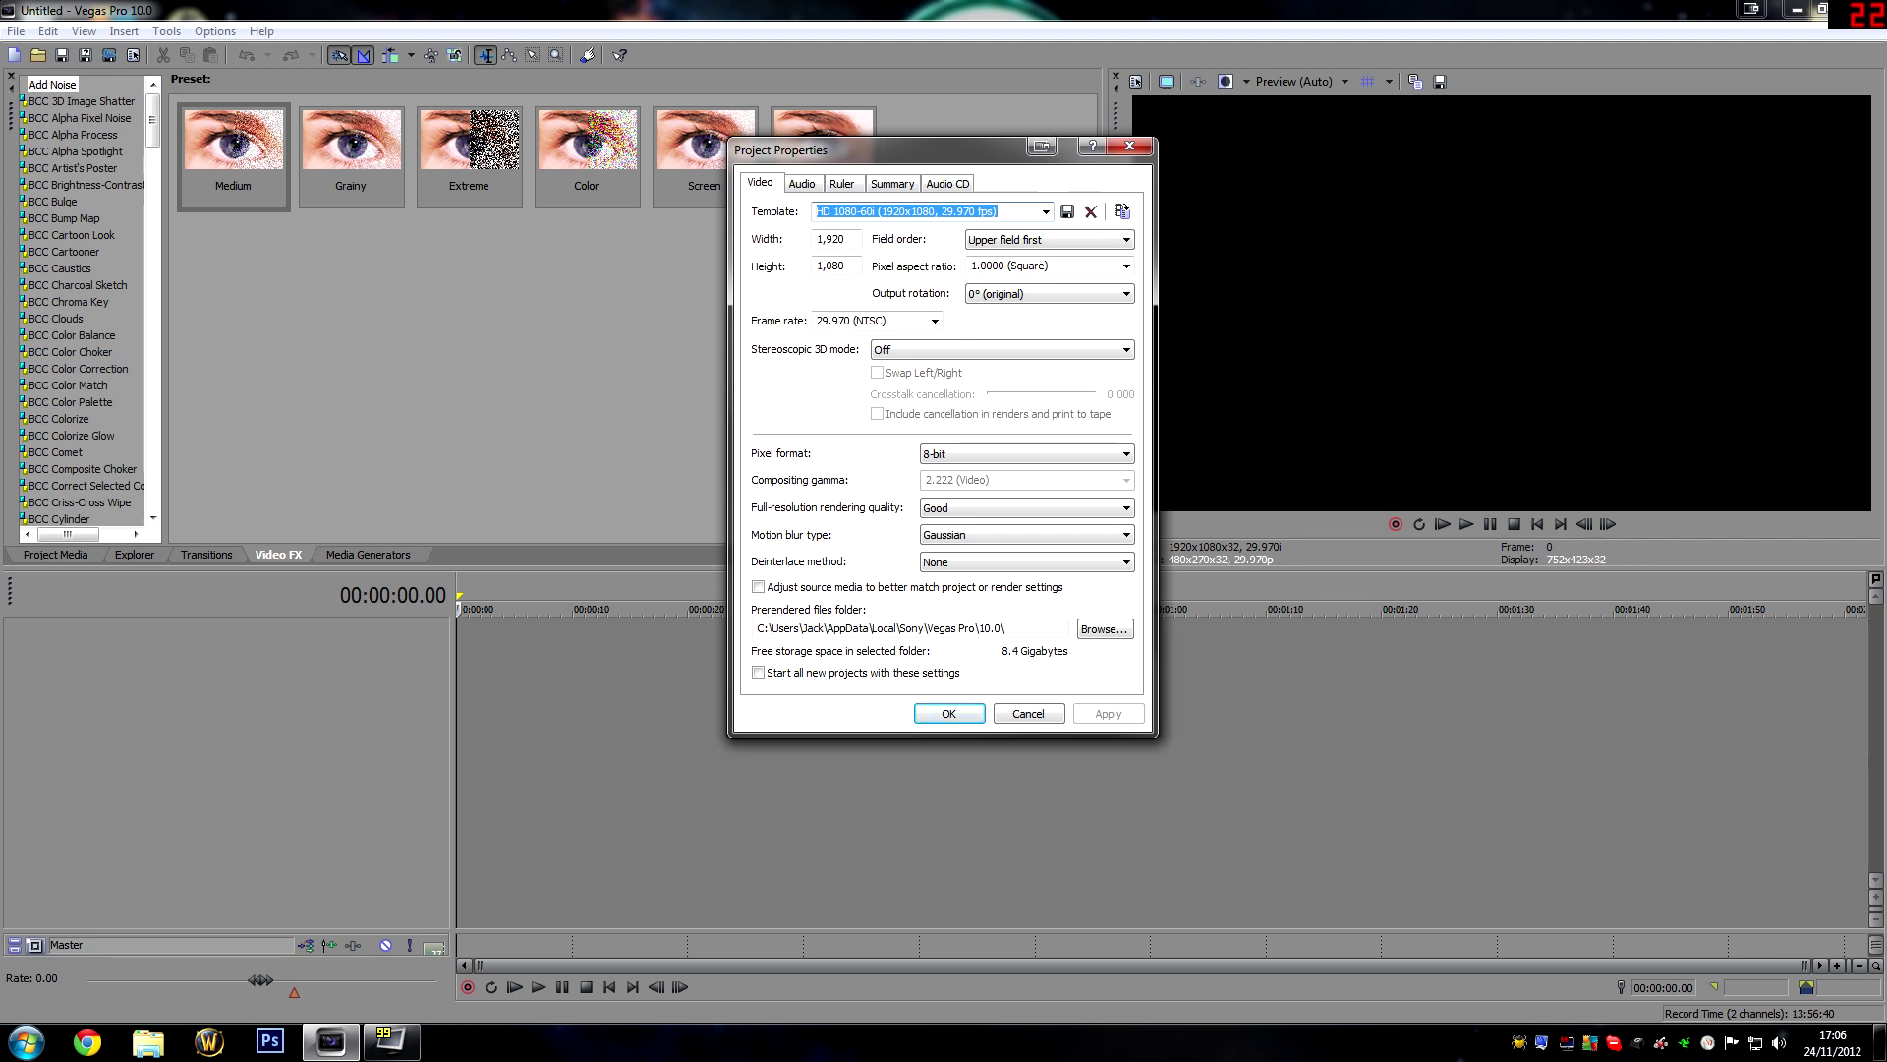
pyautogui.hotkey('alt', 'Down')
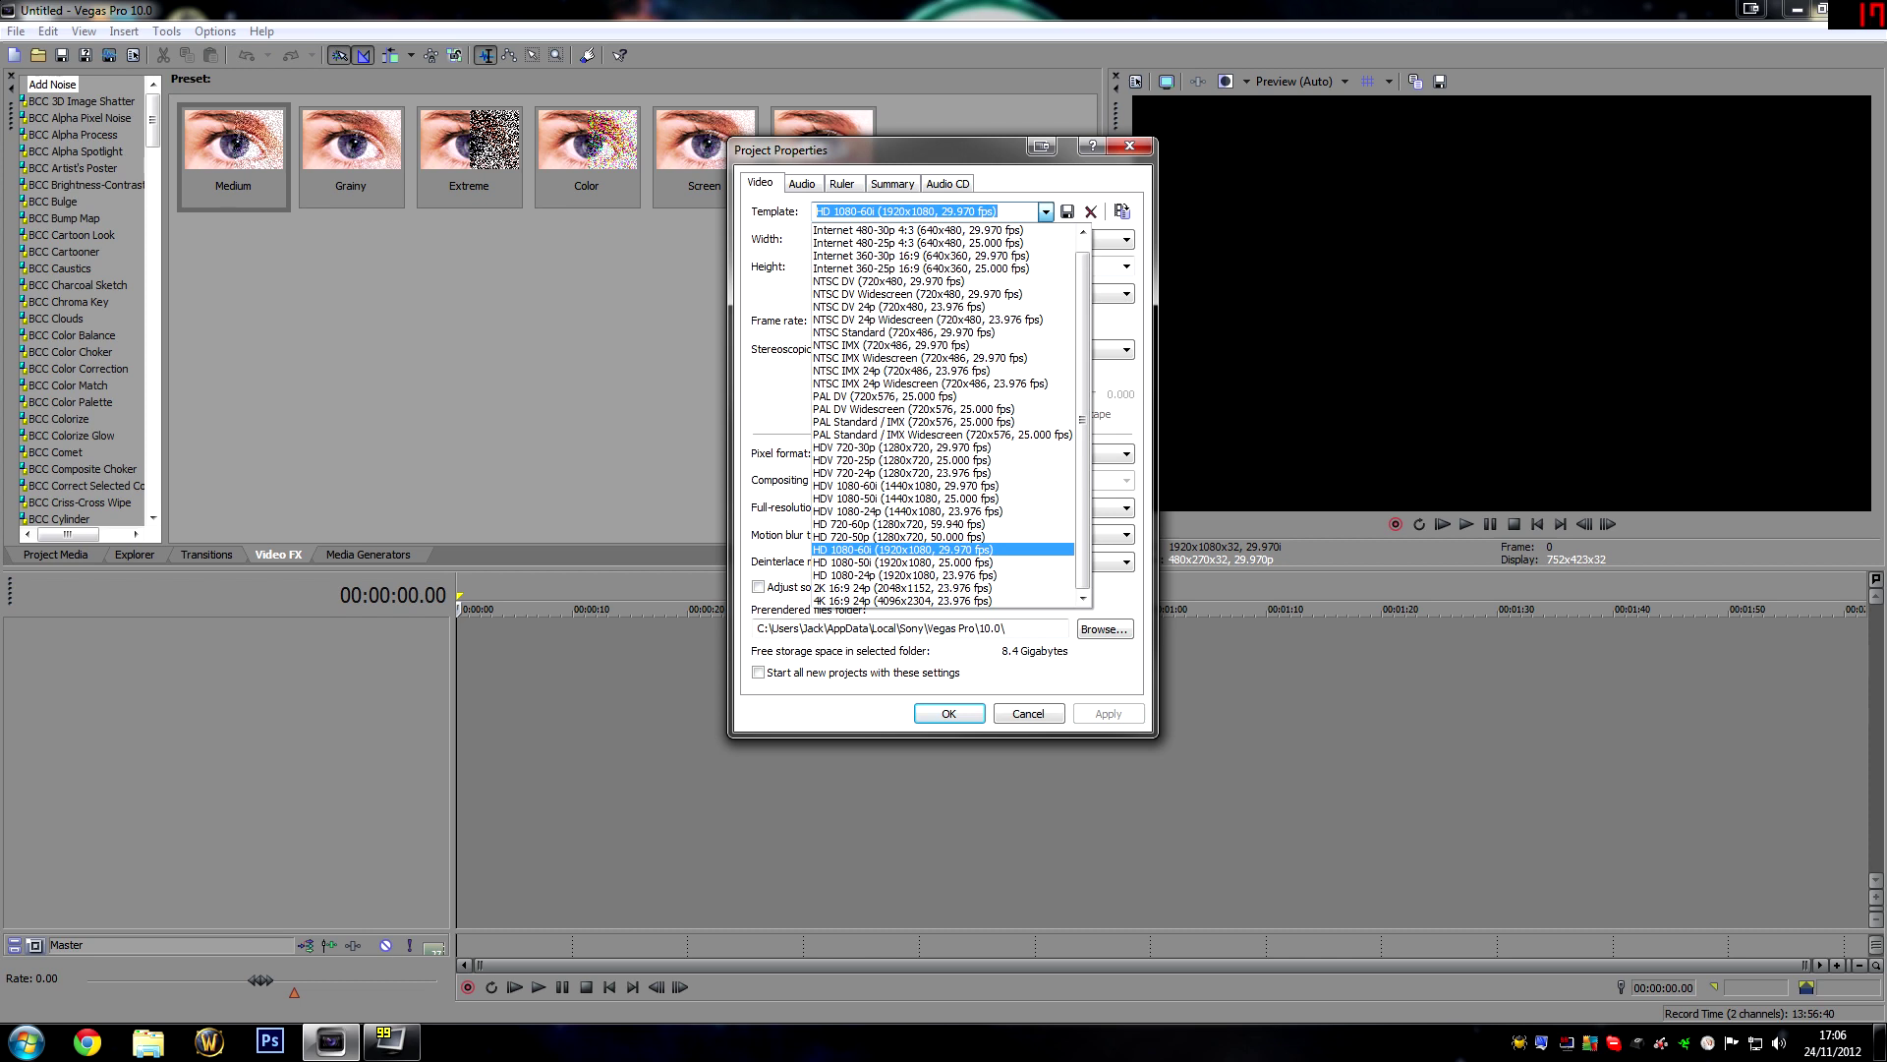
pyautogui.press('Return')
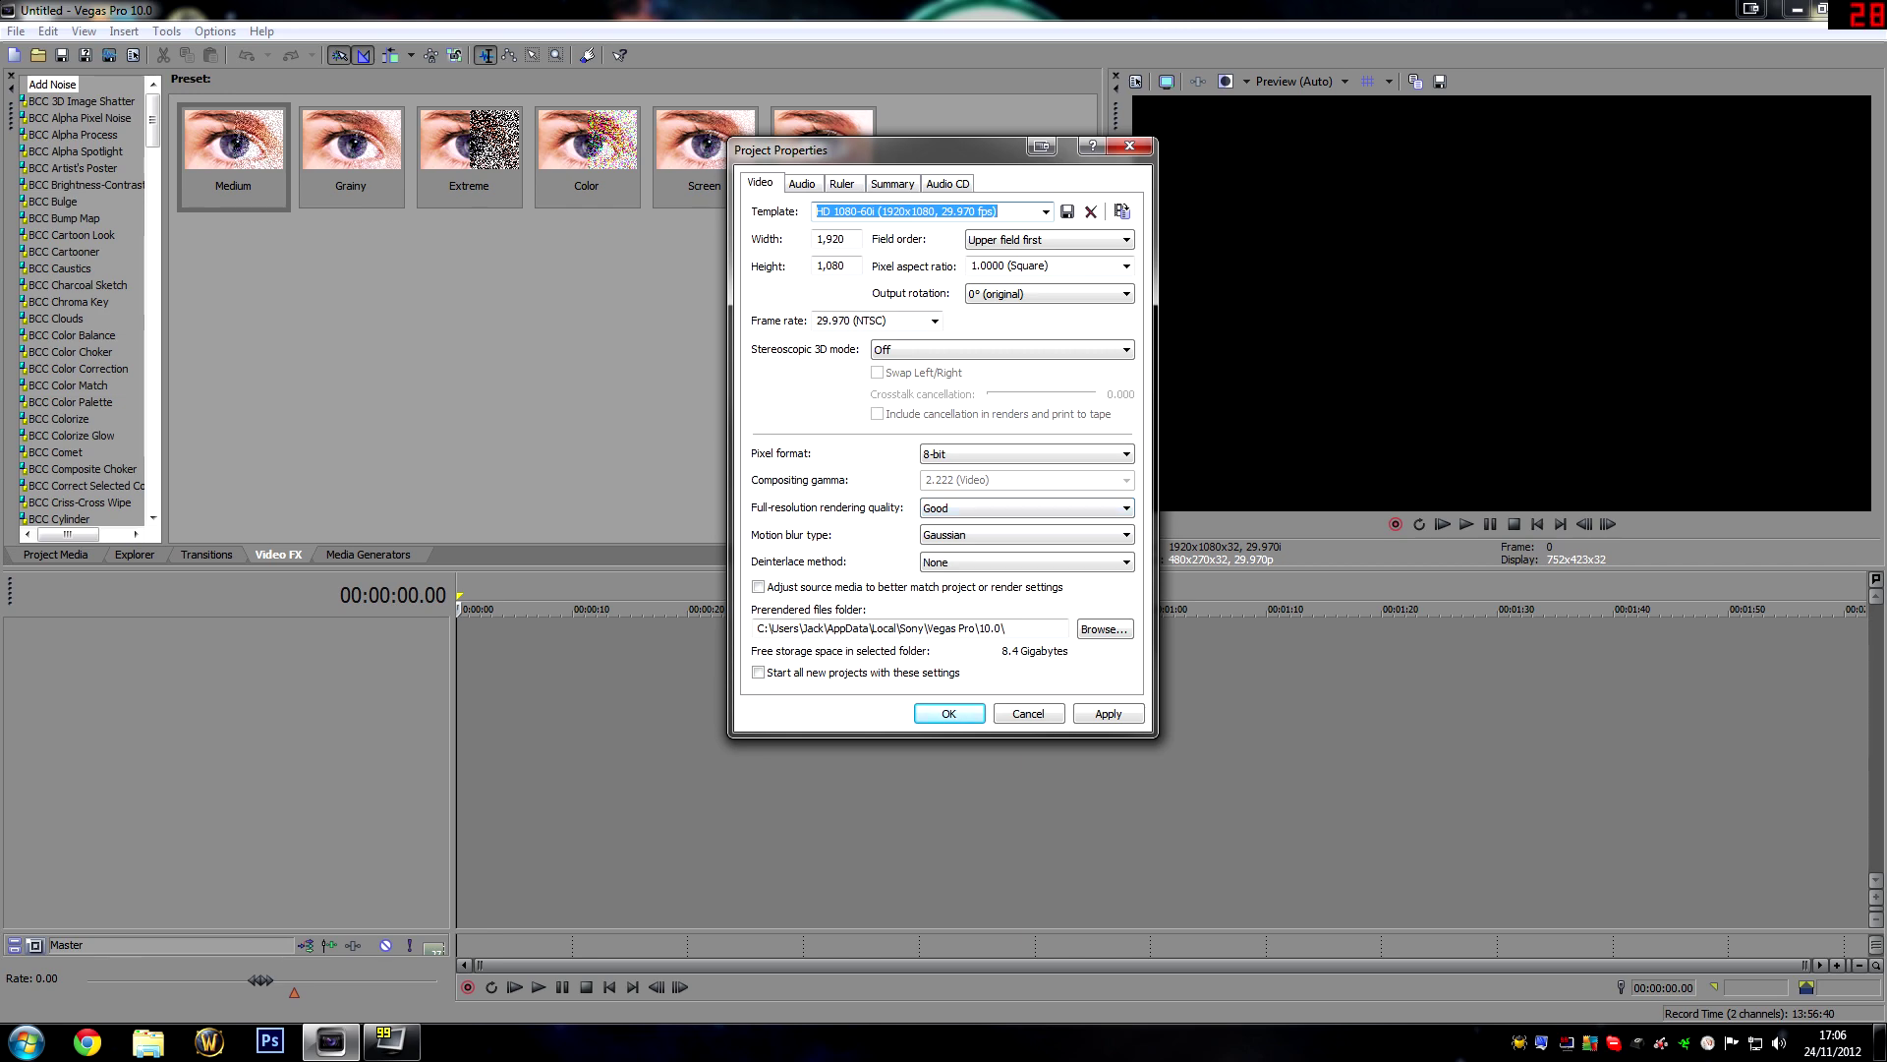
pyautogui.press('Return')
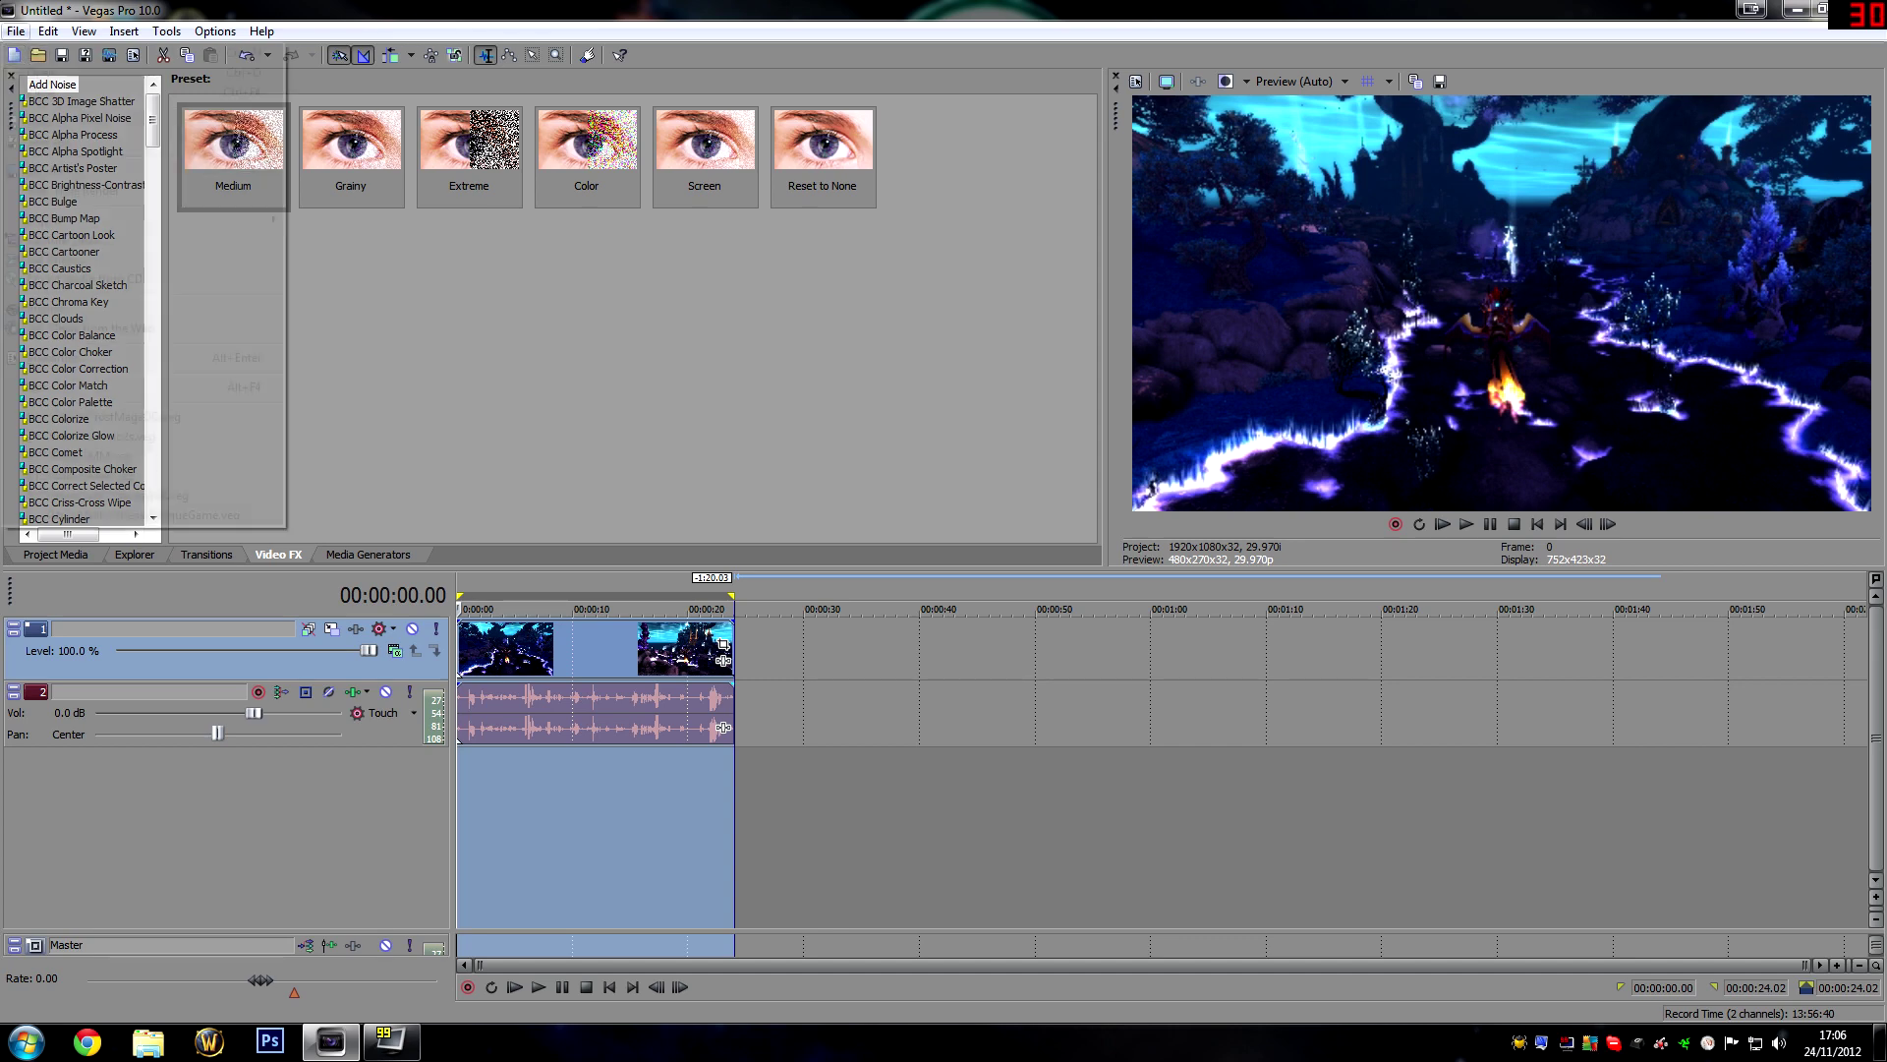
# Step: Start rendering the project to a file and choose Sony AVC (*.mp4;*.m2ts;*.avc) as the output format
pyautogui.click(16, 31)
pyautogui.click(56, 170)
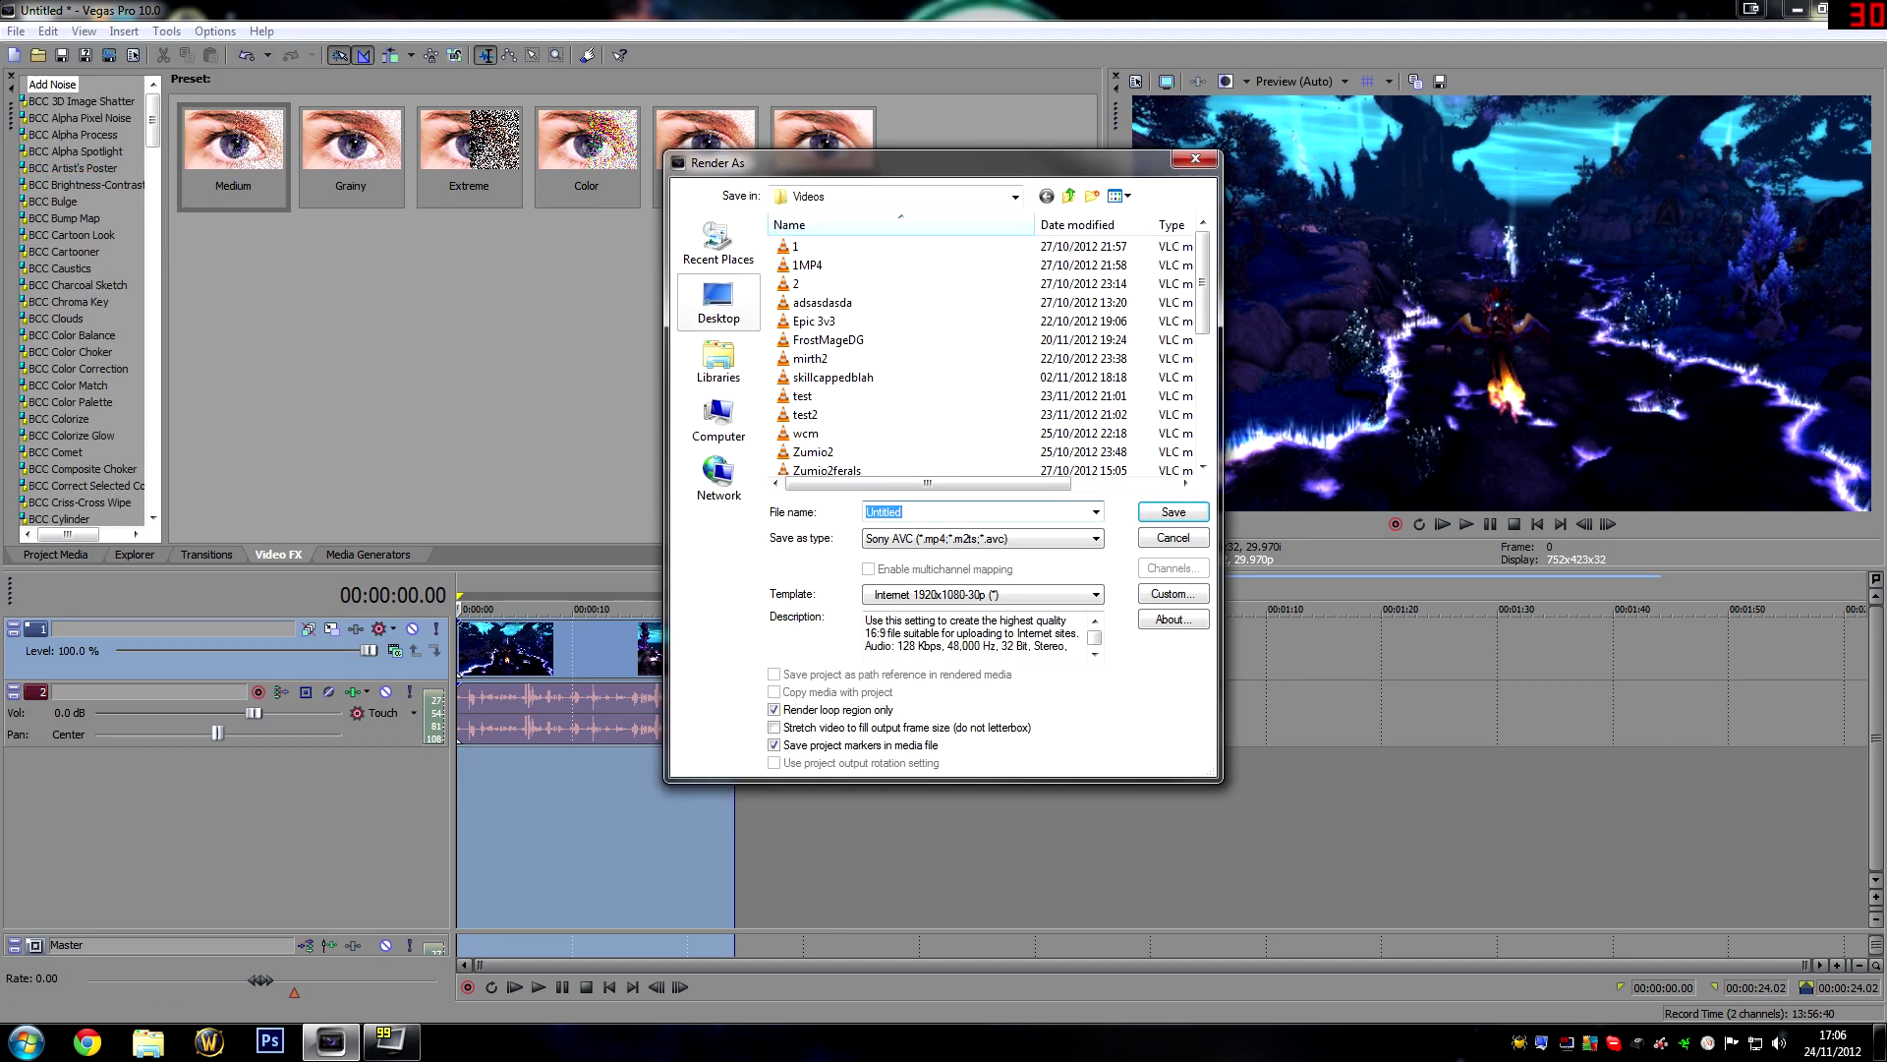
pyautogui.click(982, 538)
pyautogui.click(983, 539)
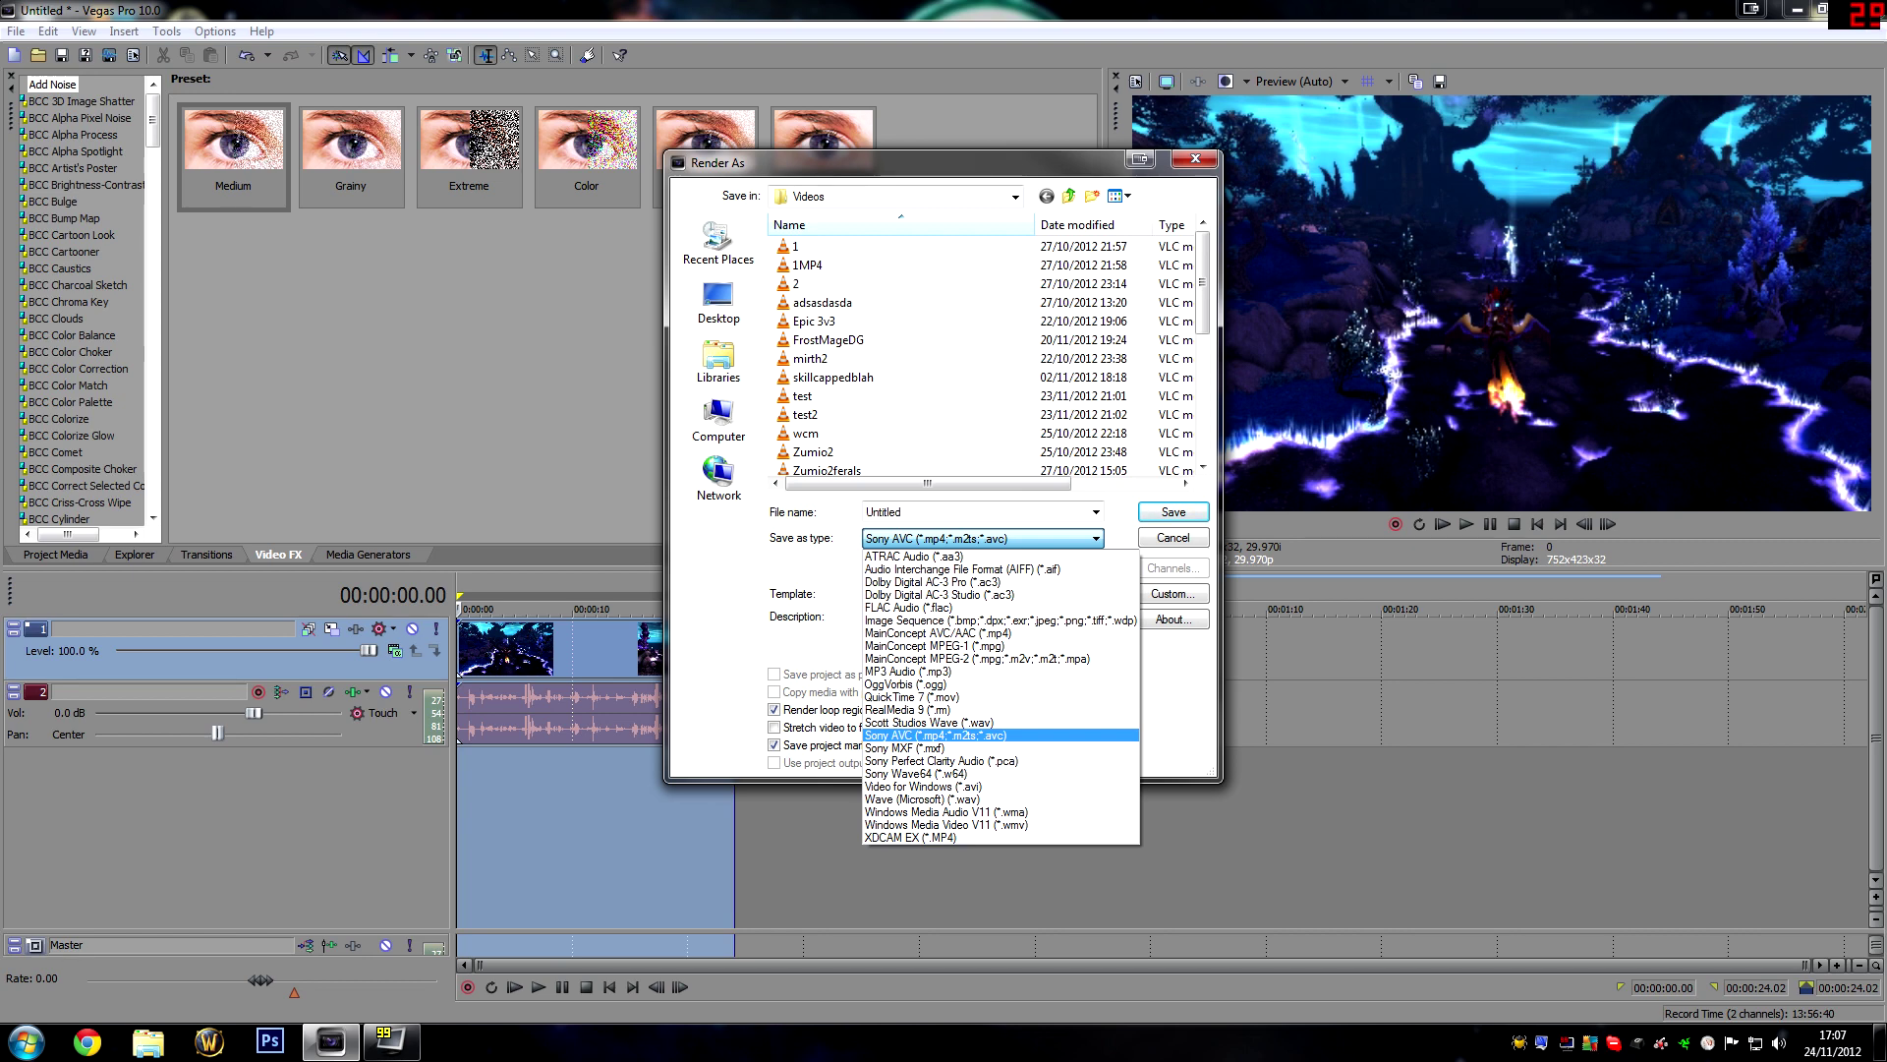
pyautogui.press('Up')
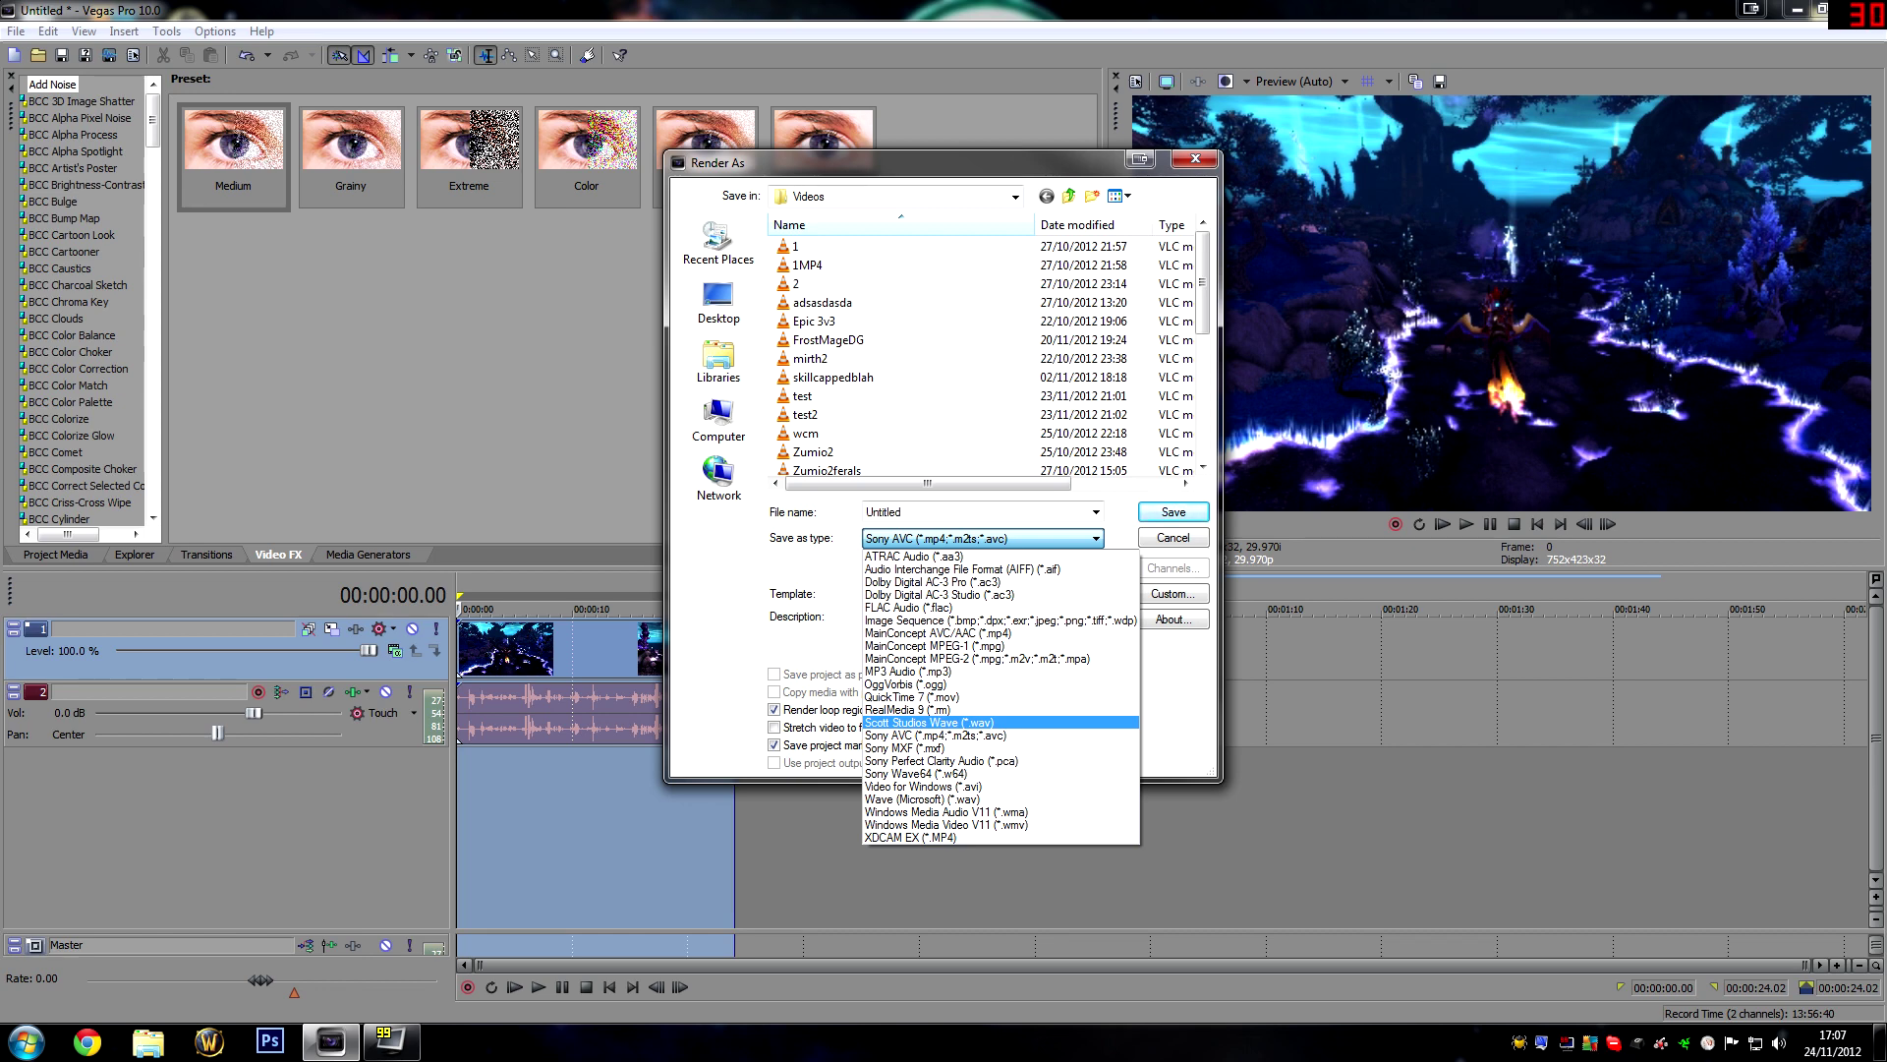
pyautogui.click(929, 723)
pyautogui.click(982, 538)
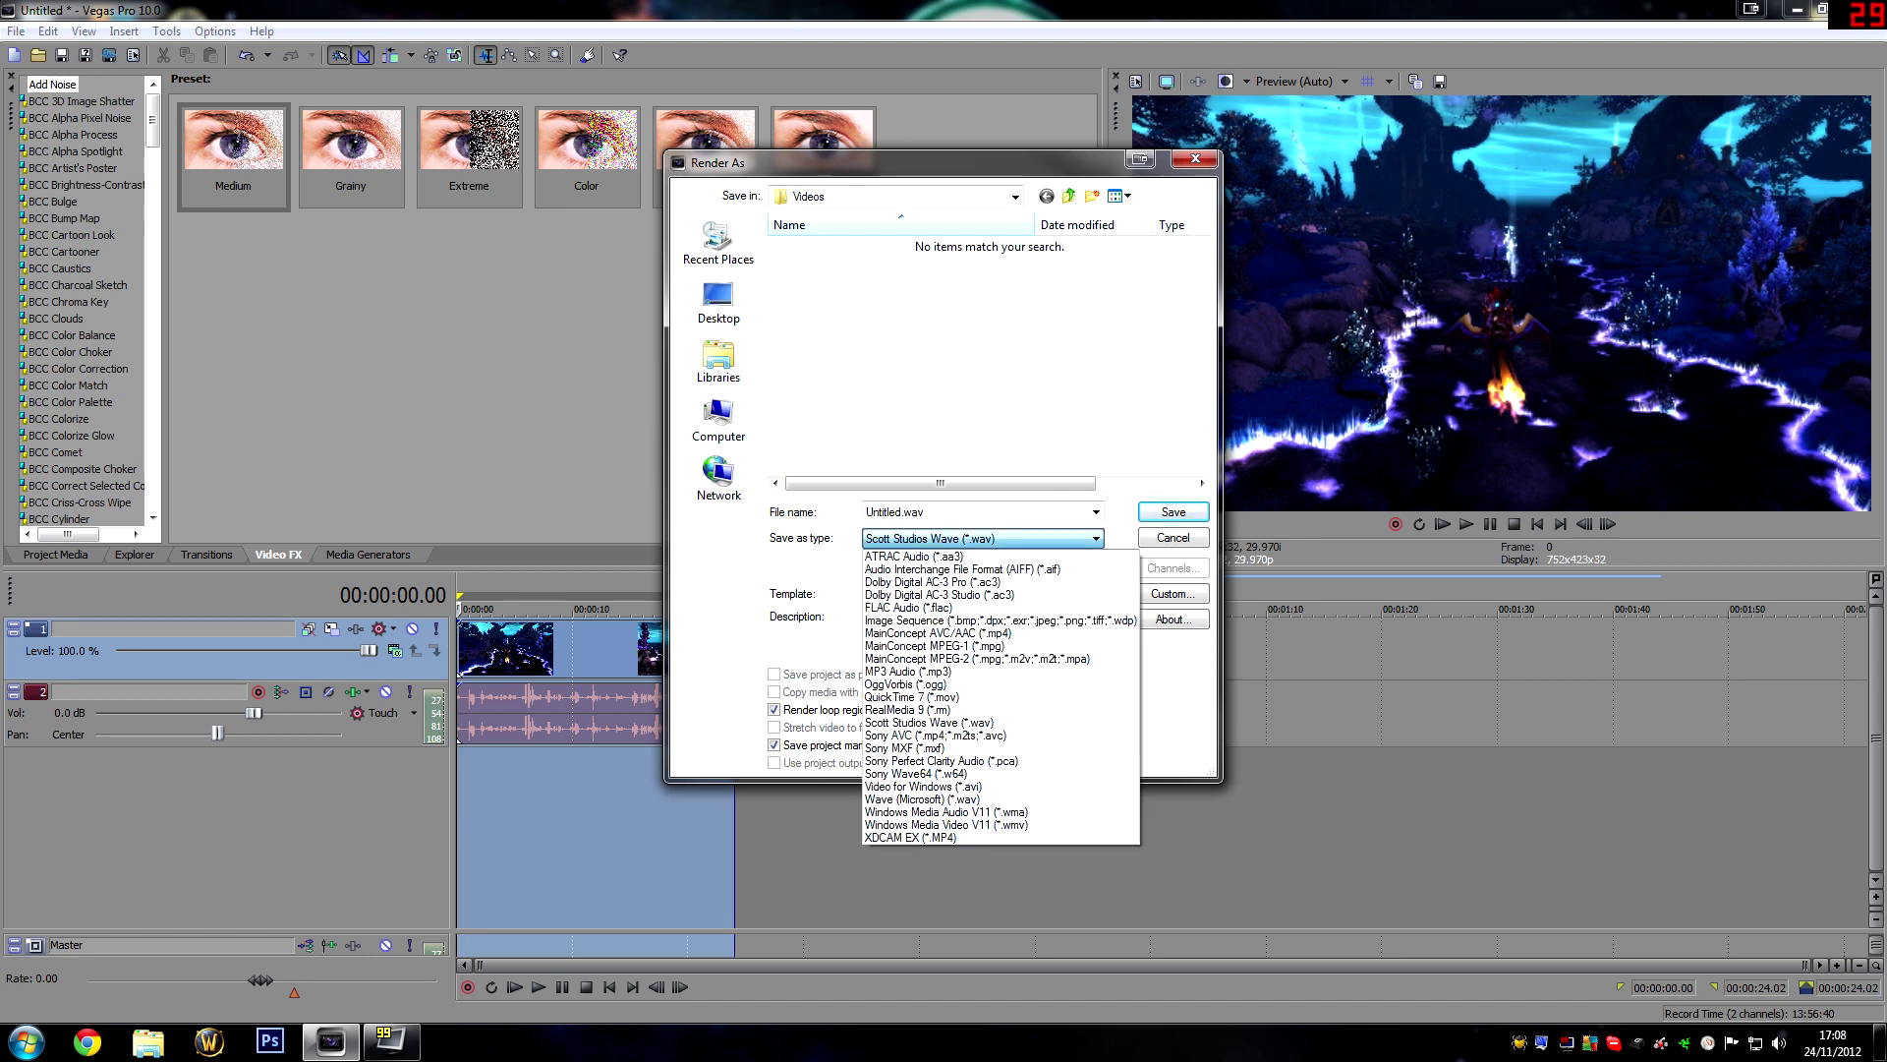
pyautogui.click(934, 735)
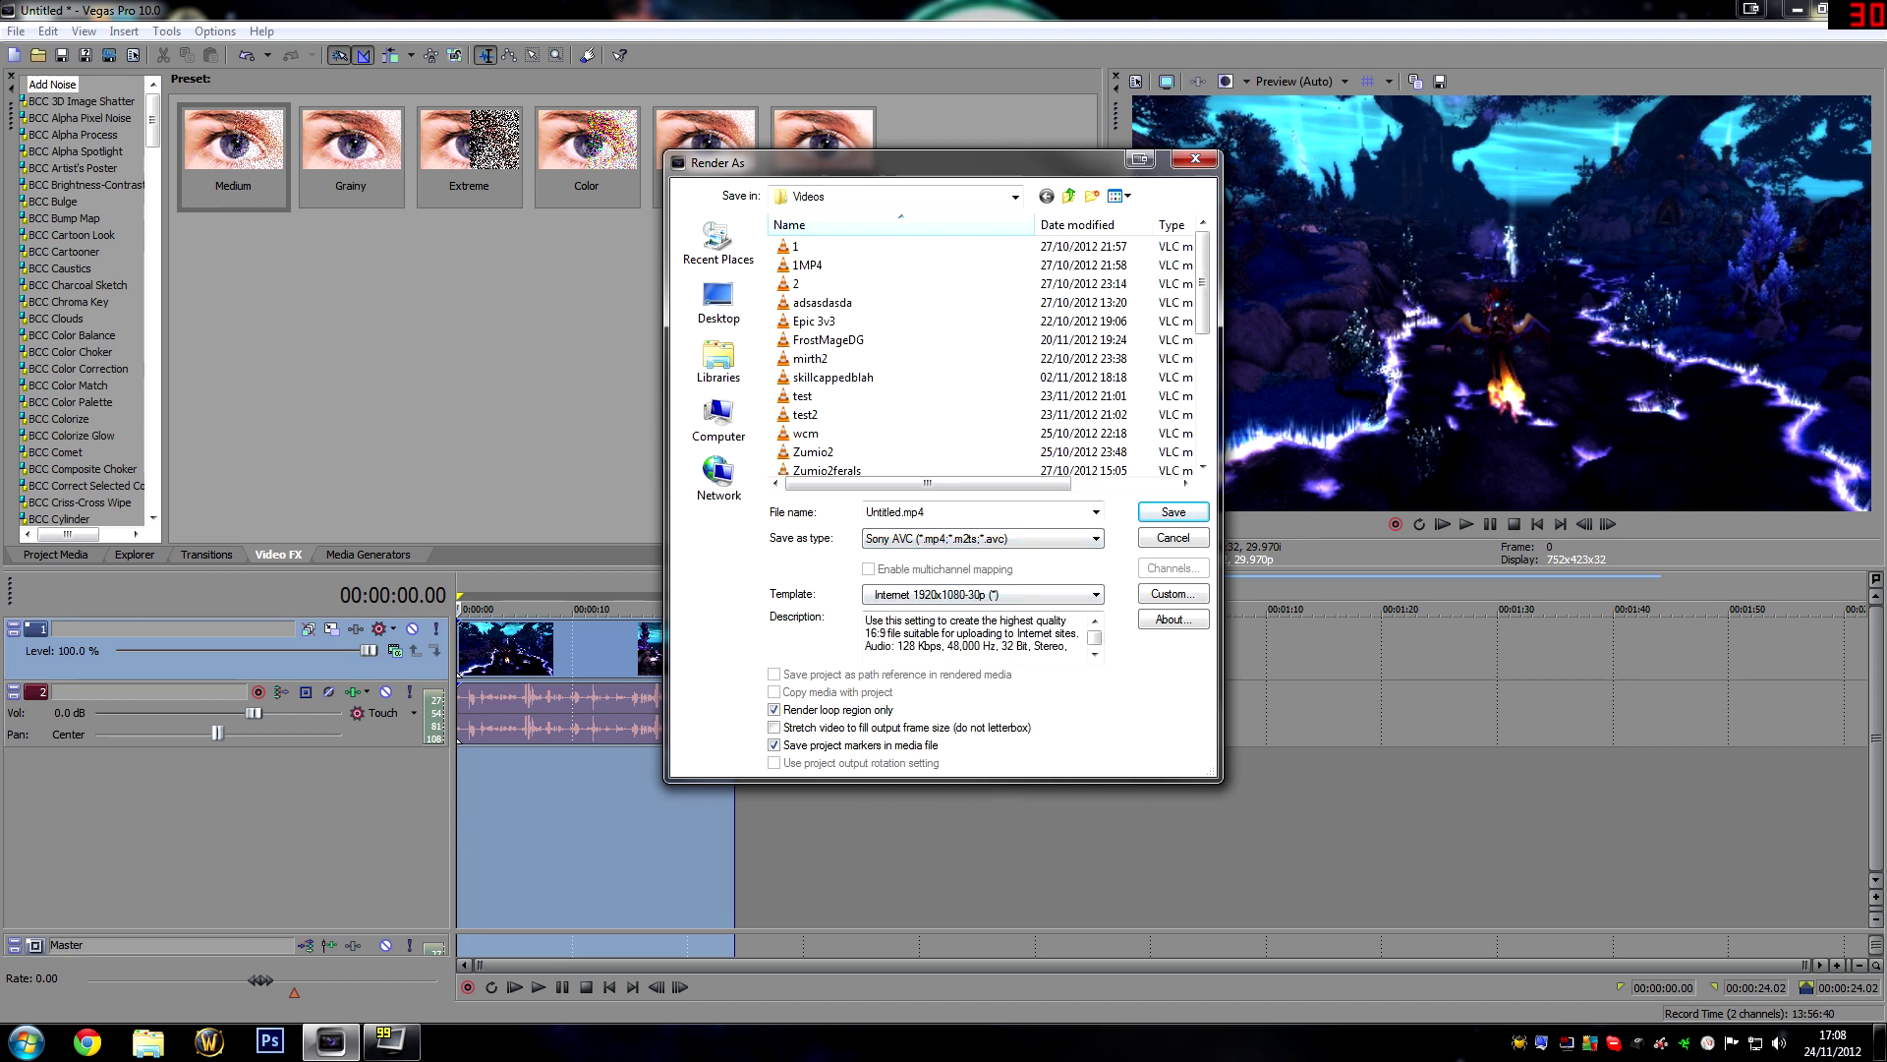
# Step: Choose the Internet 1920x1080-30p template for the Sony AVC render
pyautogui.click(982, 593)
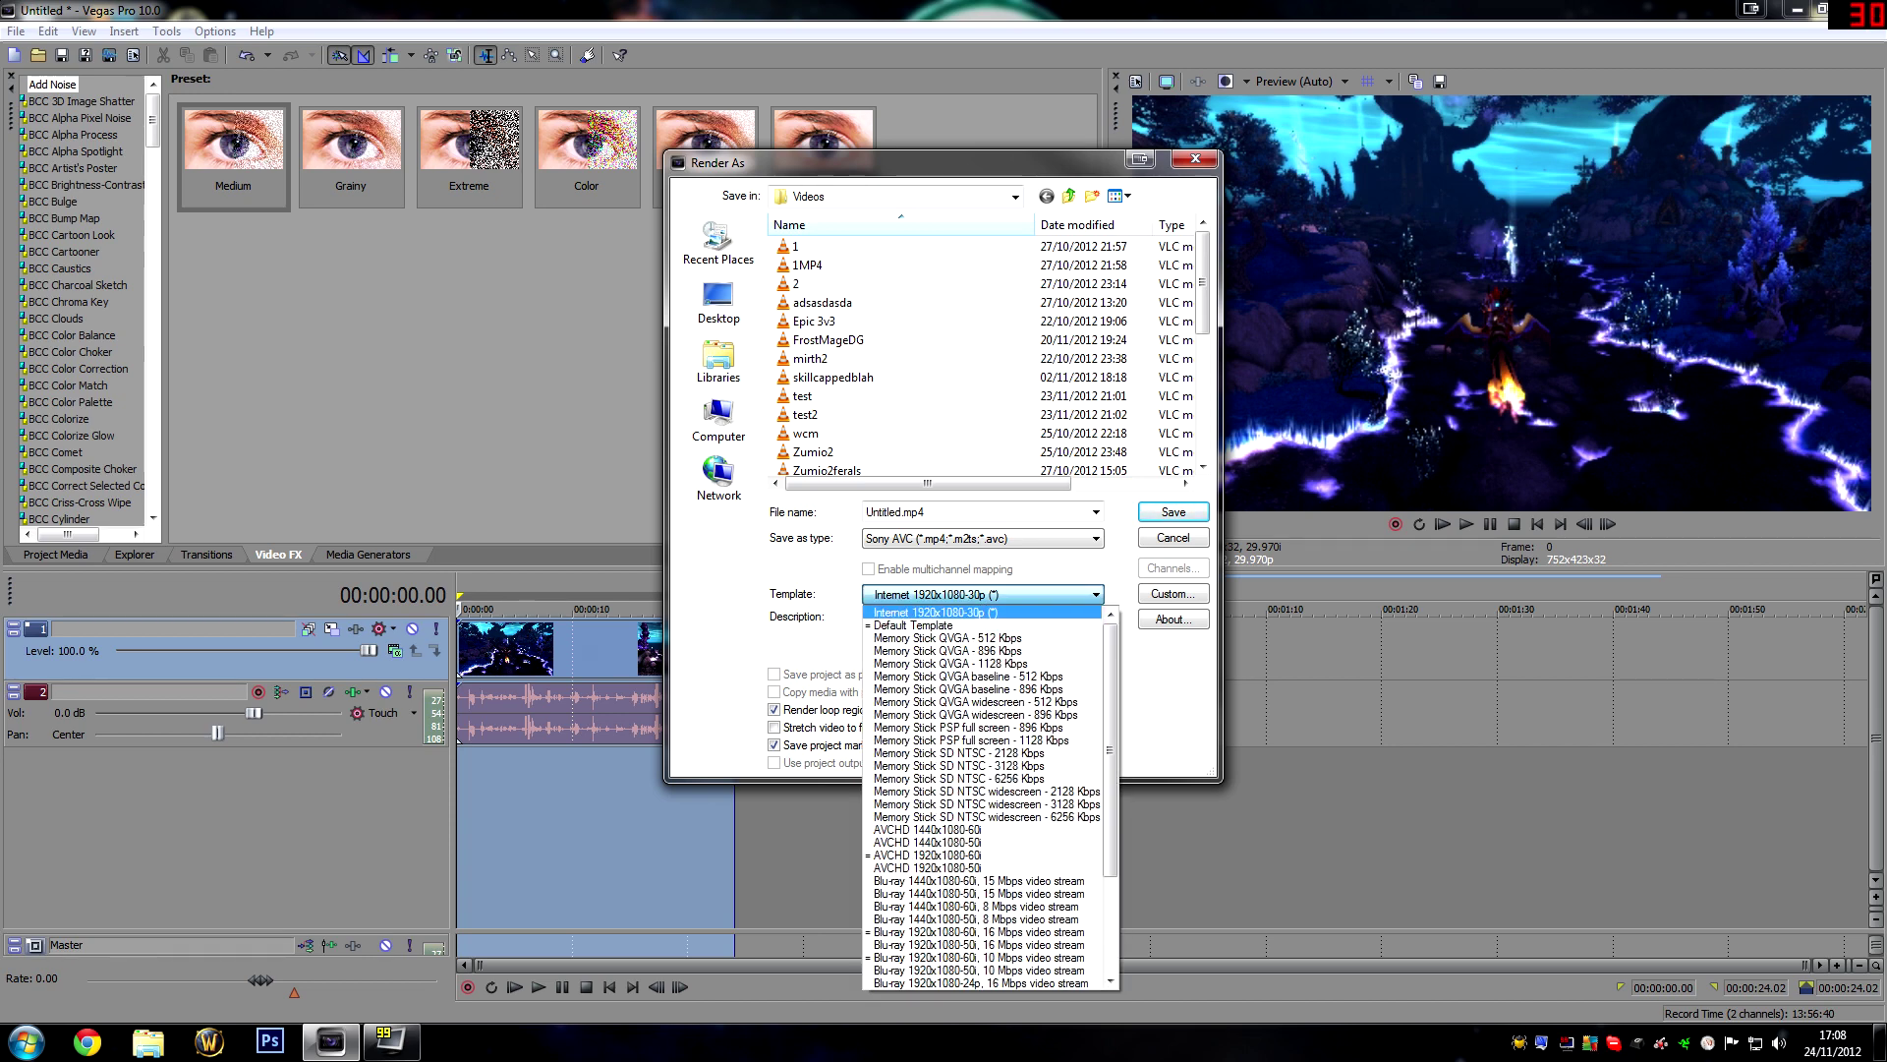
pyautogui.scroll(-4, 982, 639)
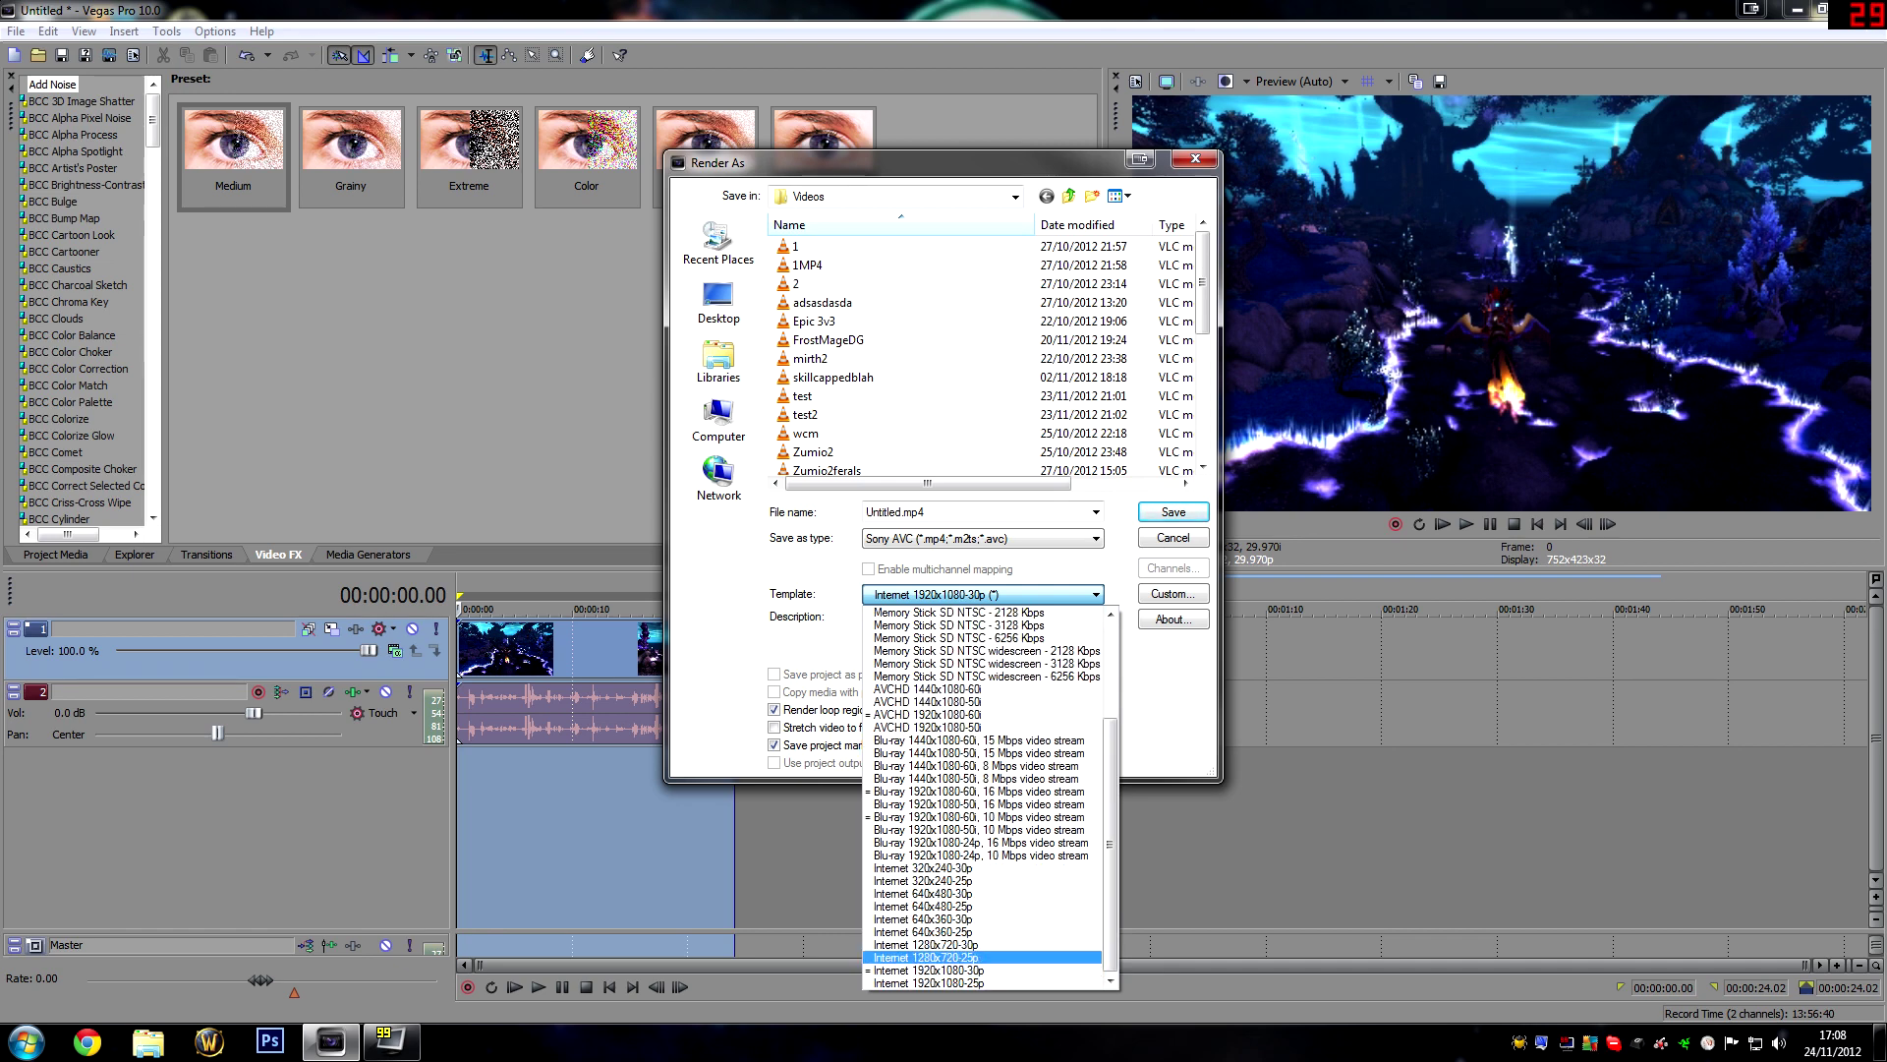
pyautogui.scroll(4, 983, 796)
pyautogui.click(982, 611)
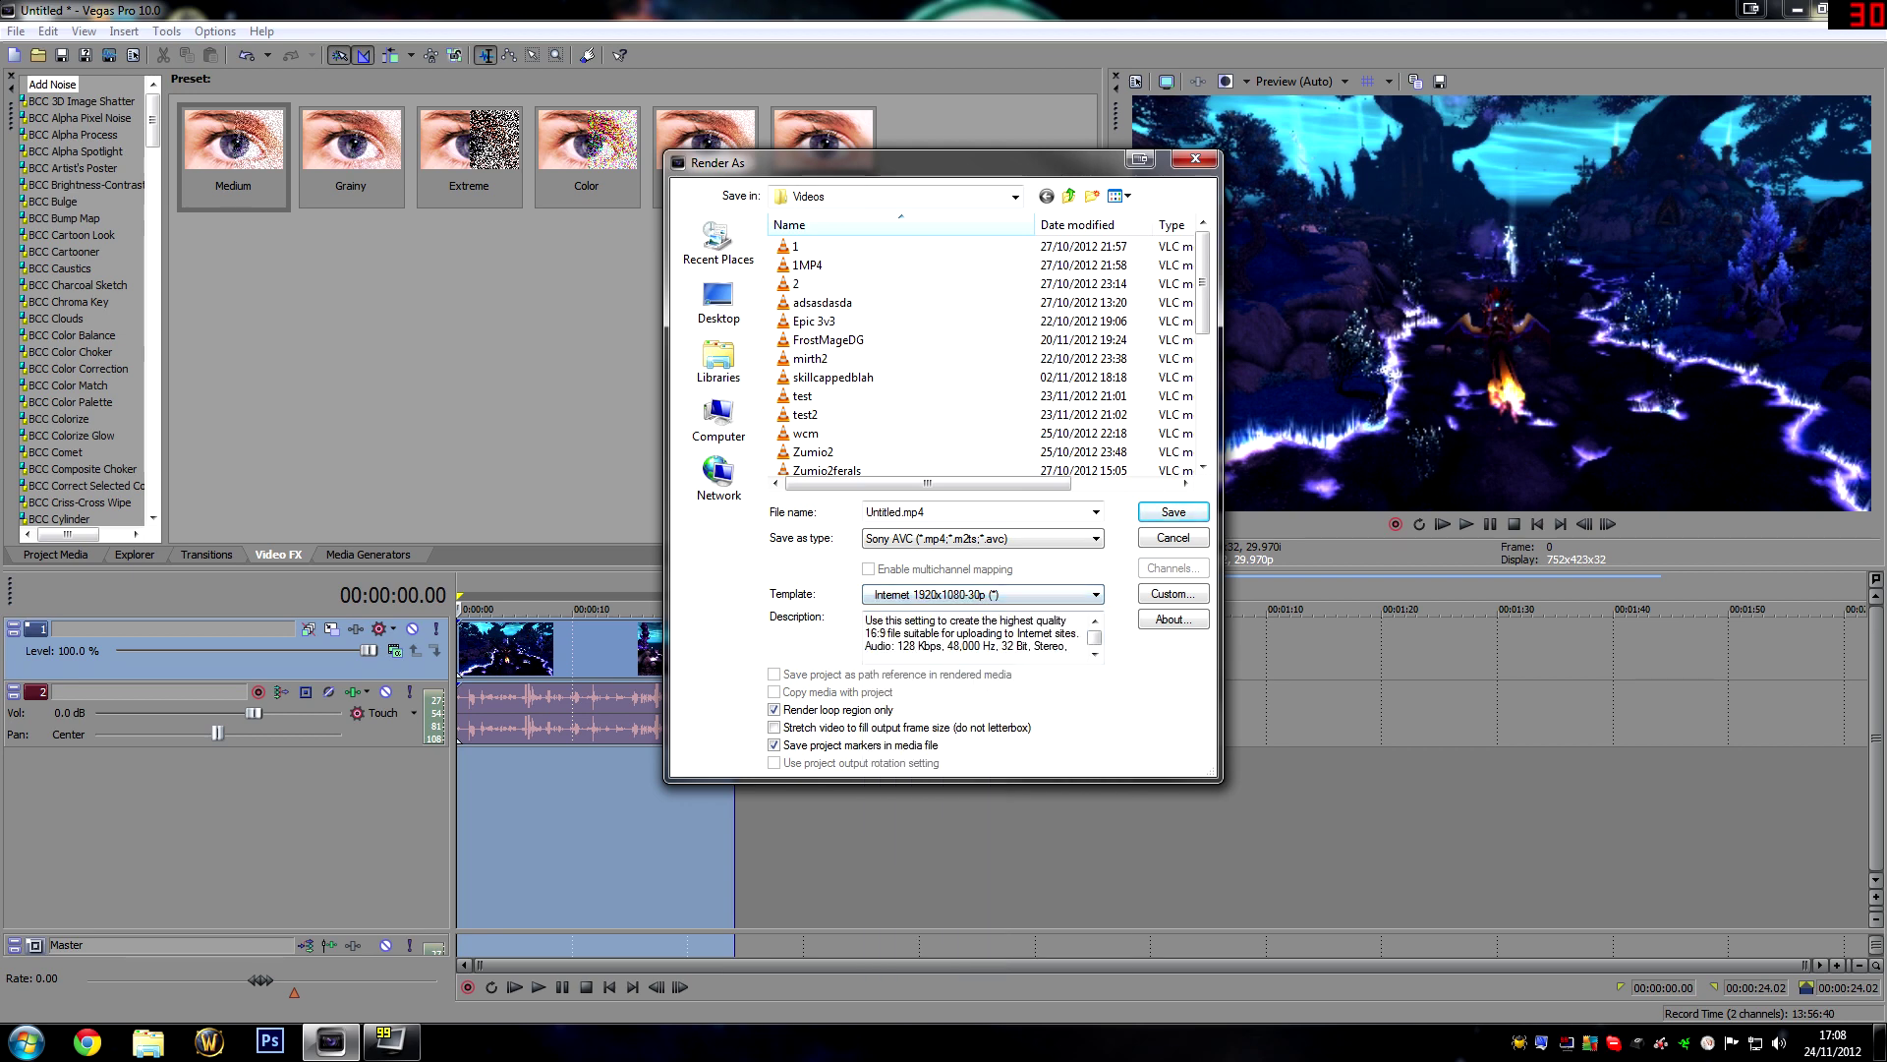
# Step: Open the render template's custom settings and examine the entropy coding and video bit rate options
pyautogui.click(1172, 593)
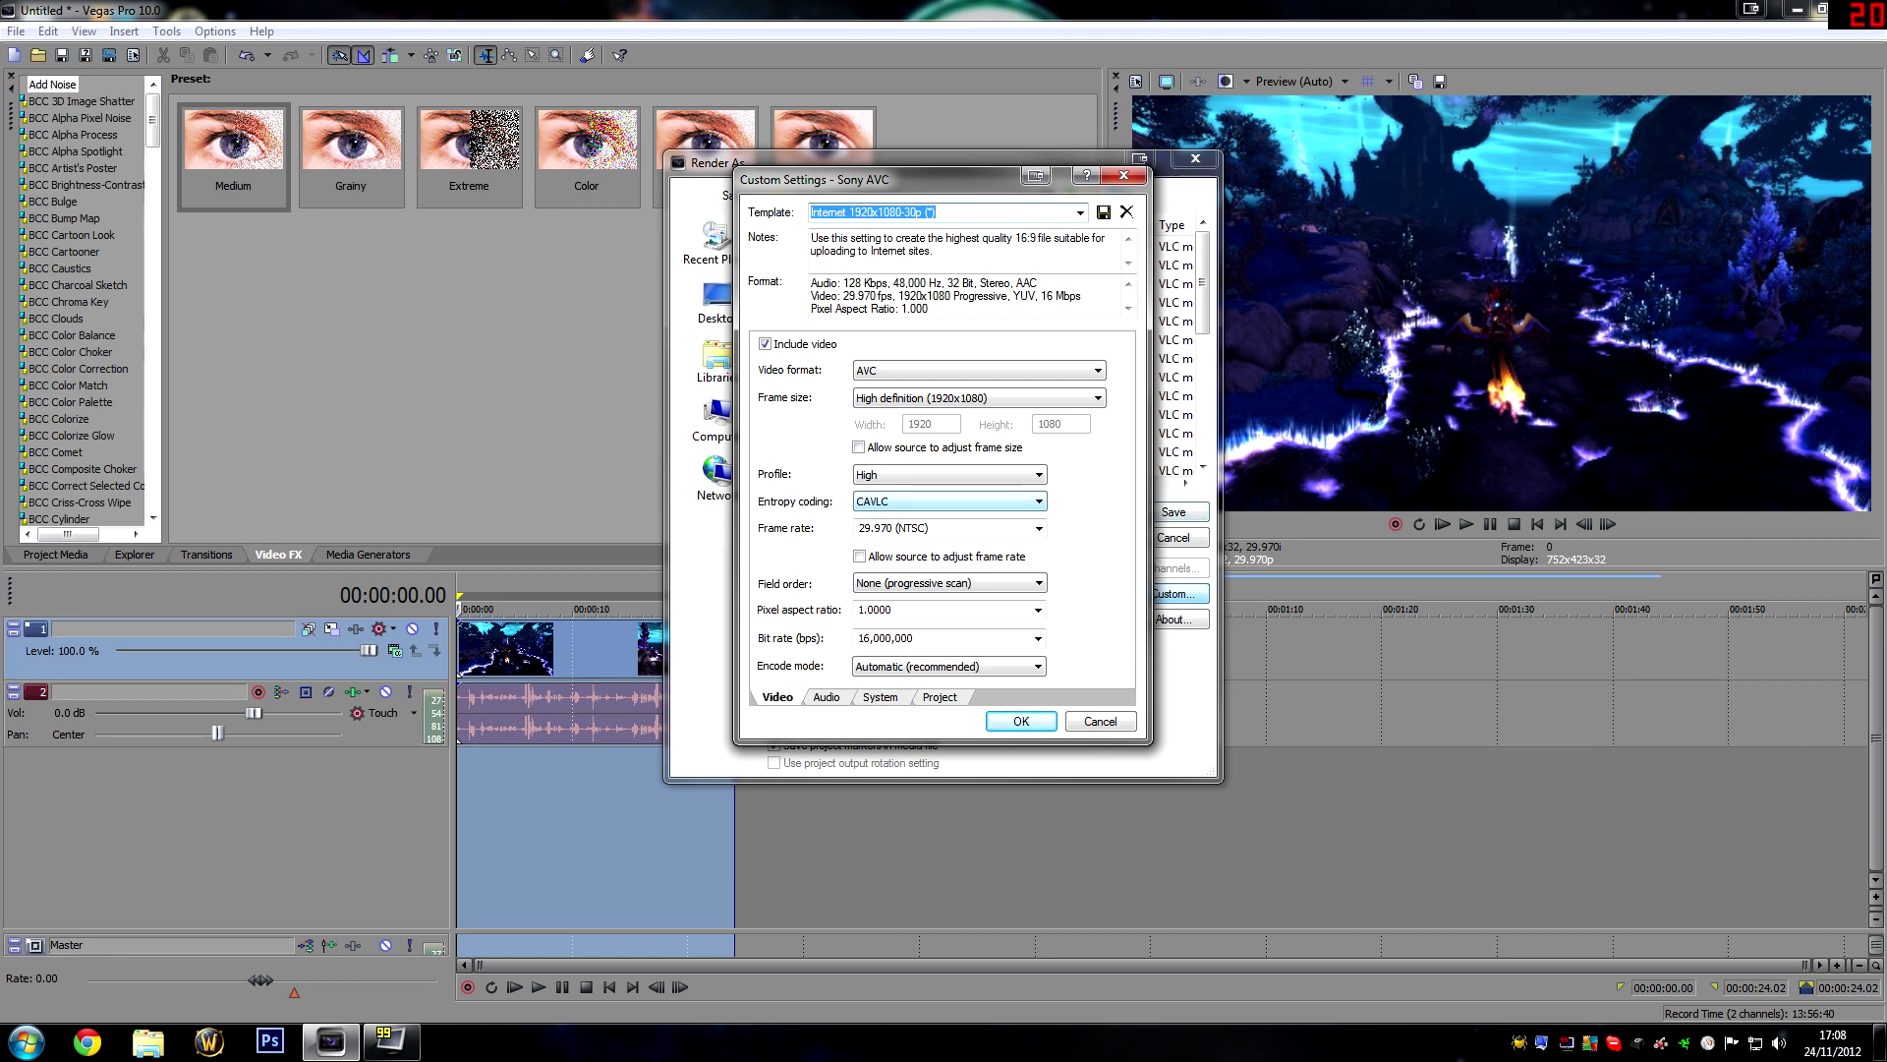
pyautogui.click(949, 501)
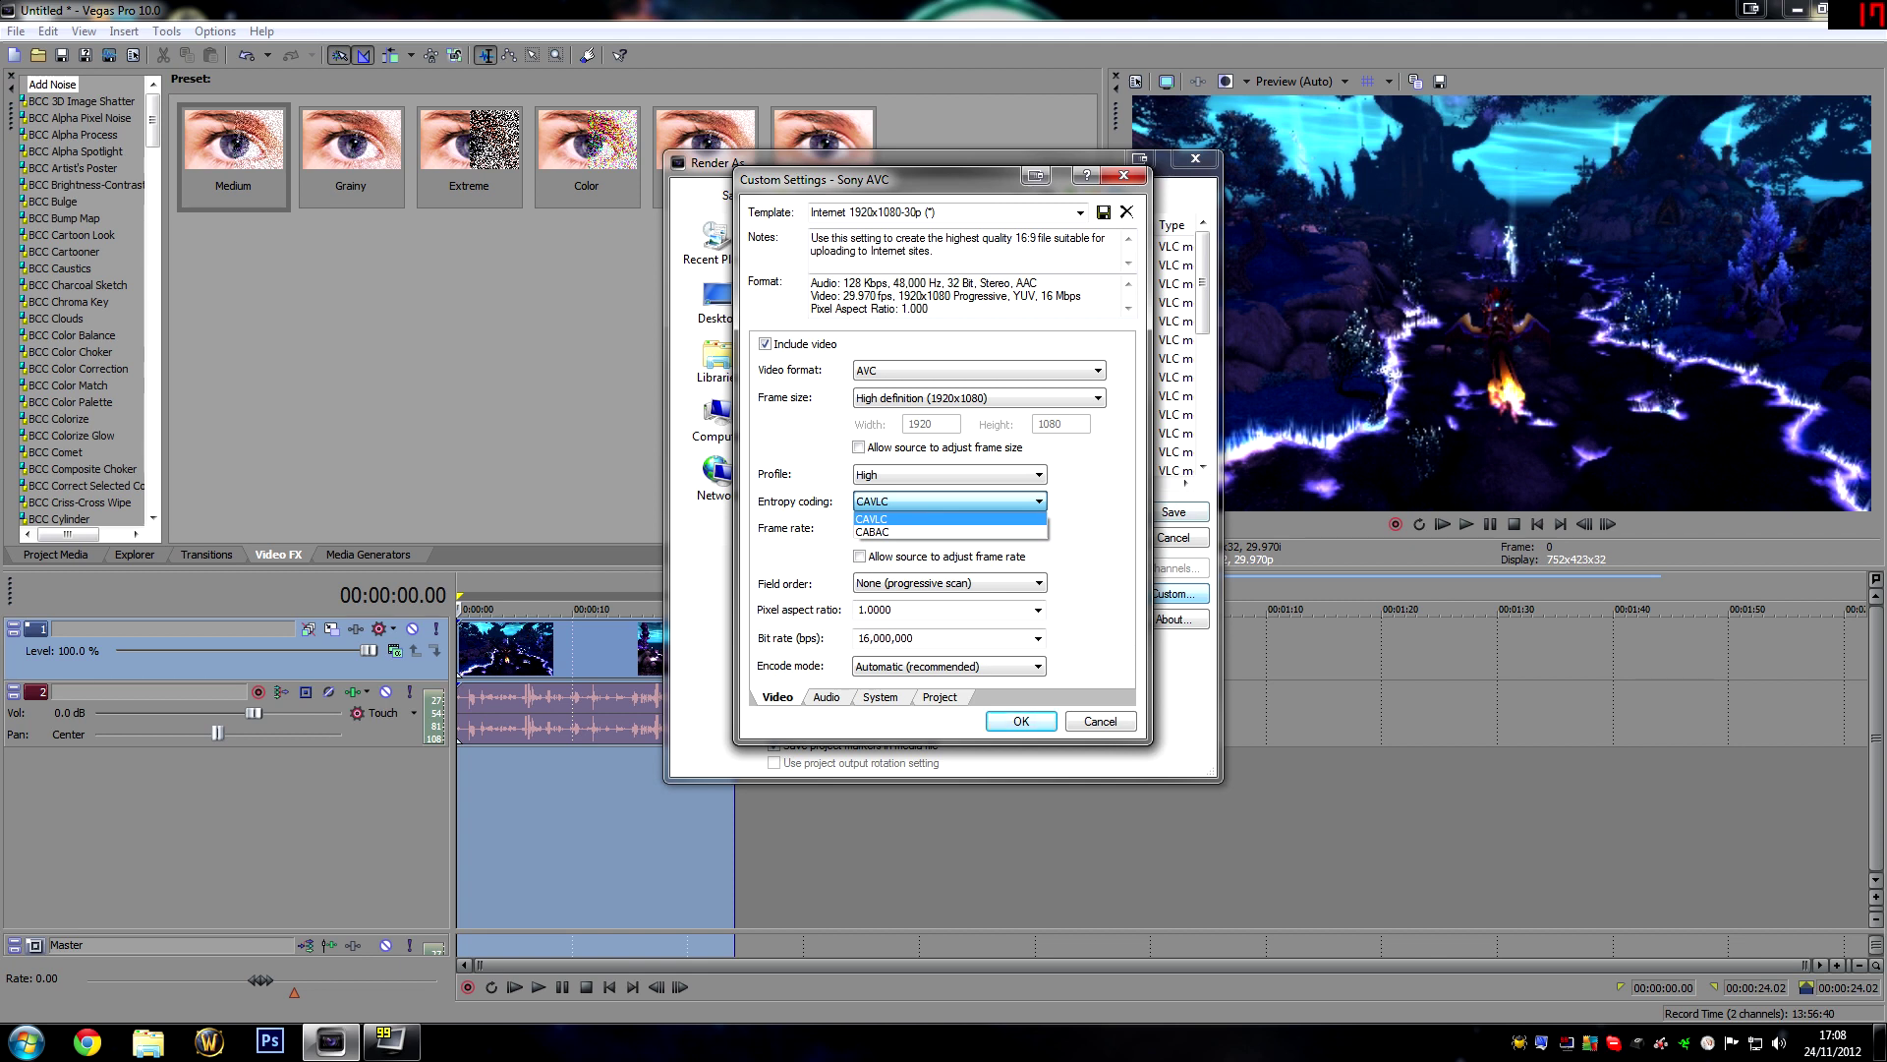
pyautogui.click(941, 638)
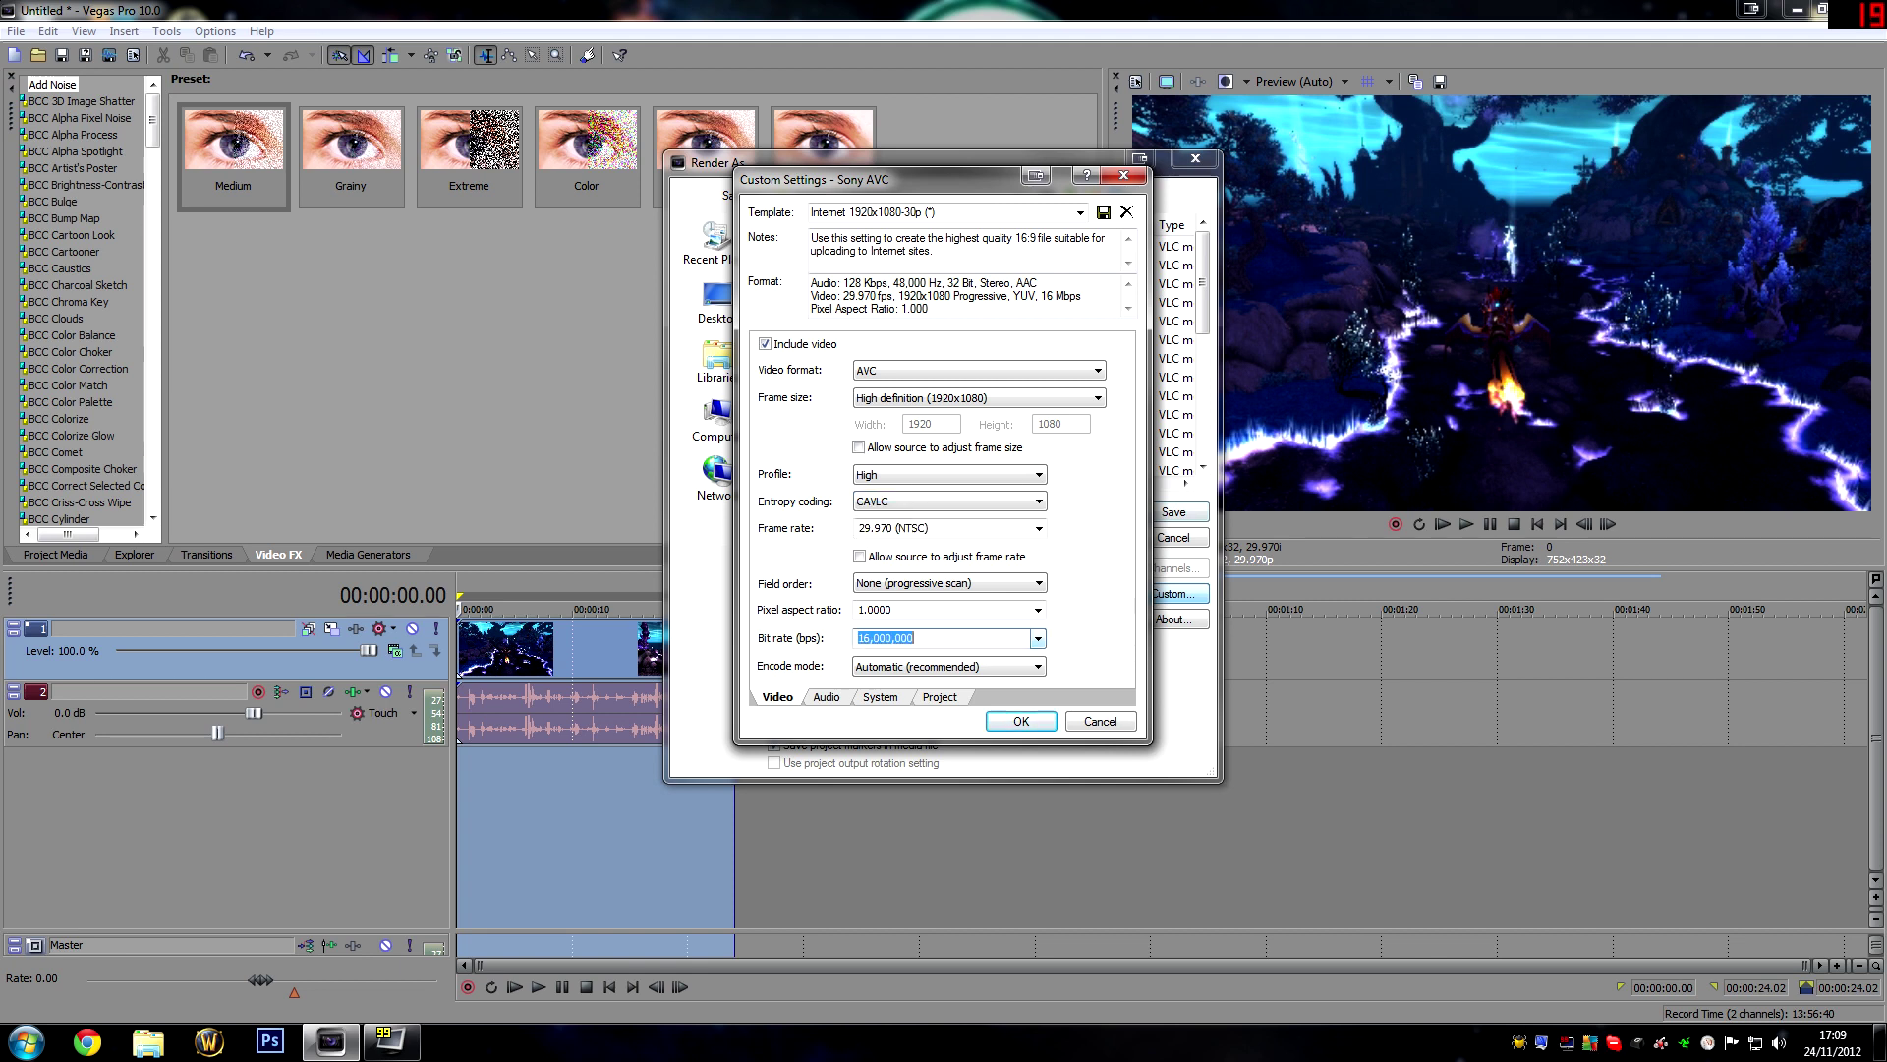
pyautogui.click(1037, 638)
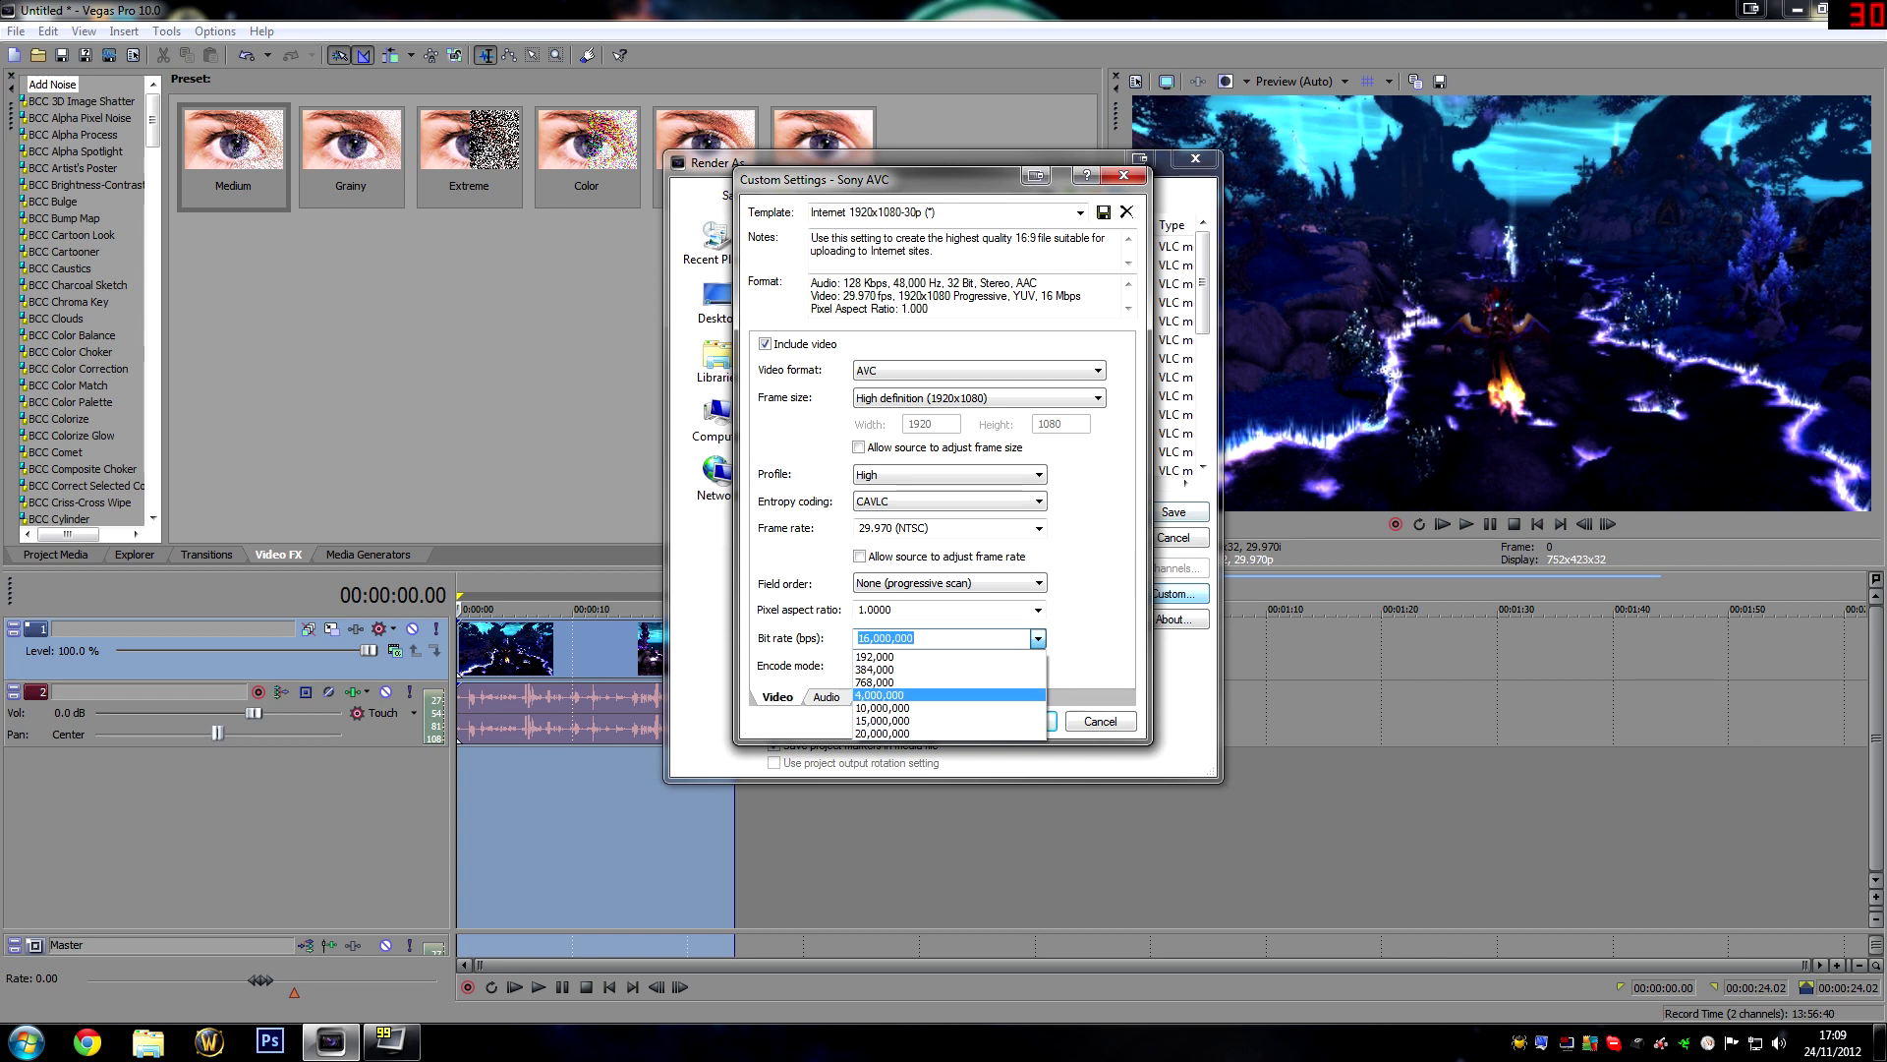
pyautogui.press('Escape')
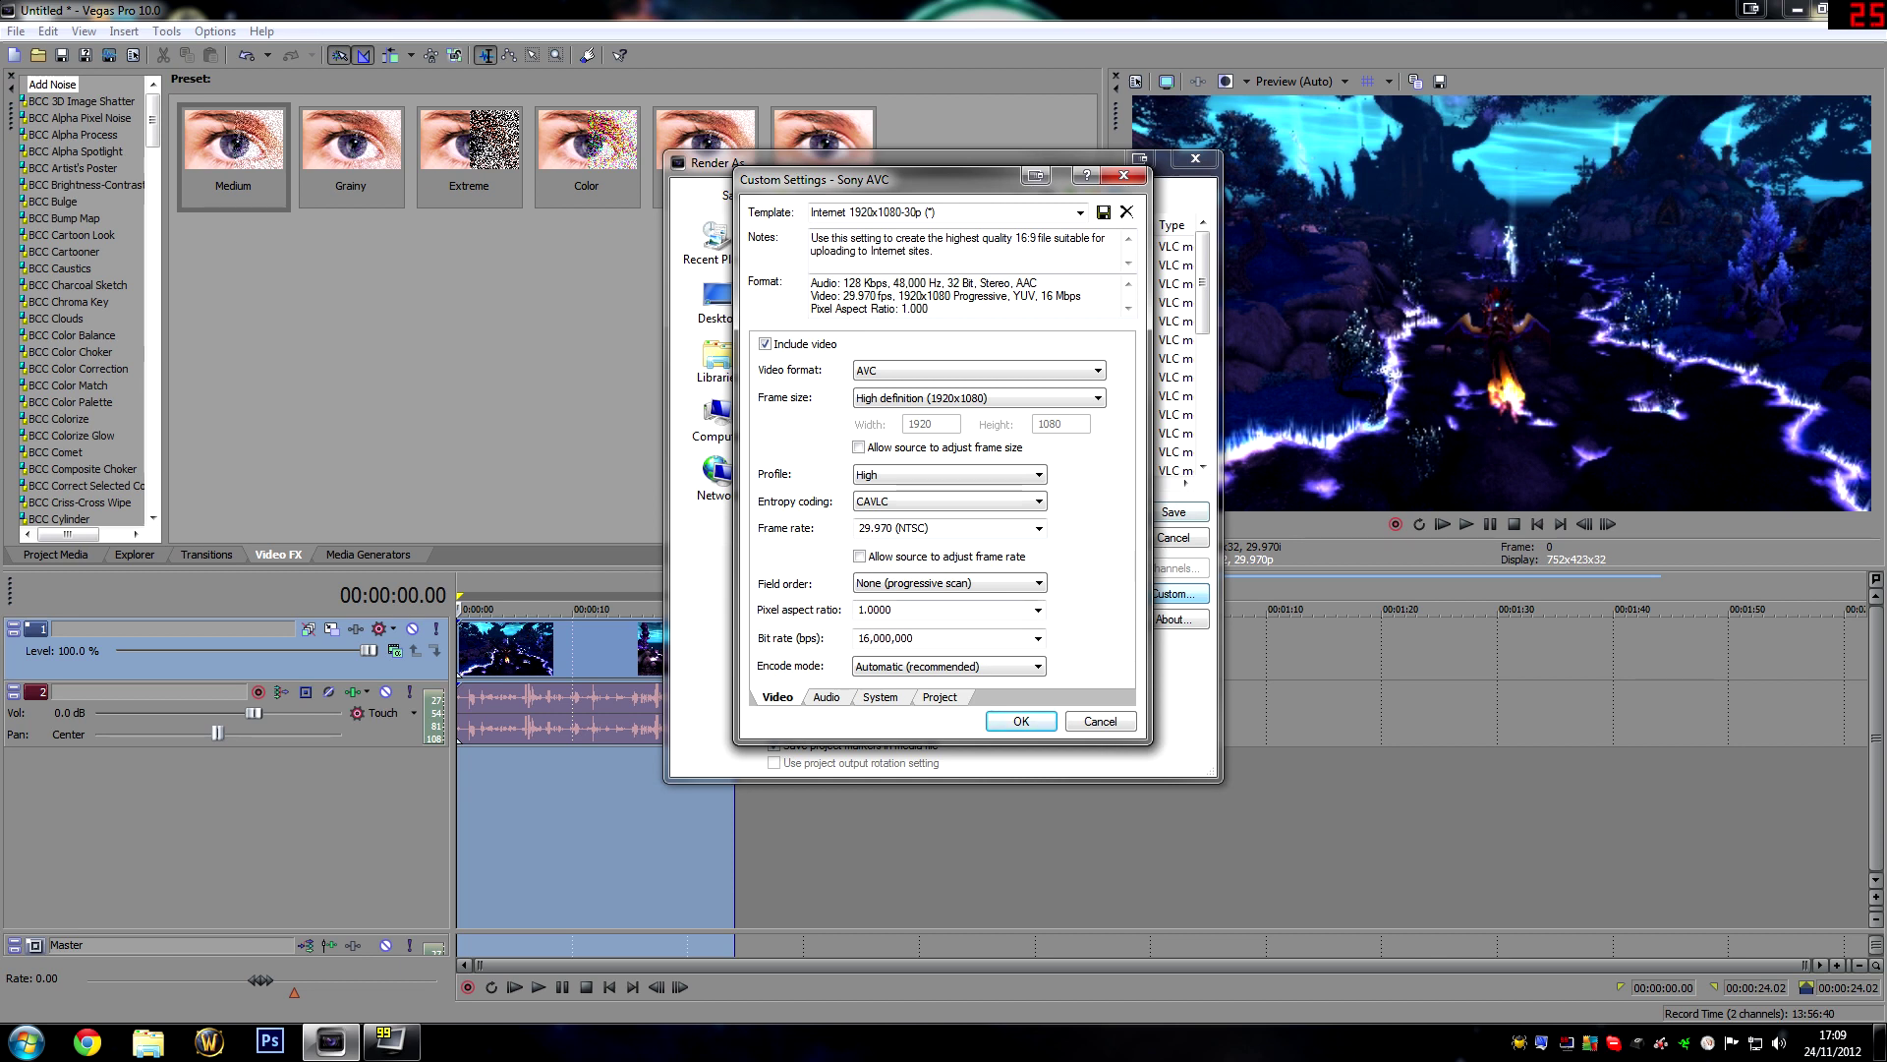
# Step: Set the render's audio bit rate to 128,000 bps and check the audio coding mode options
pyautogui.click(826, 697)
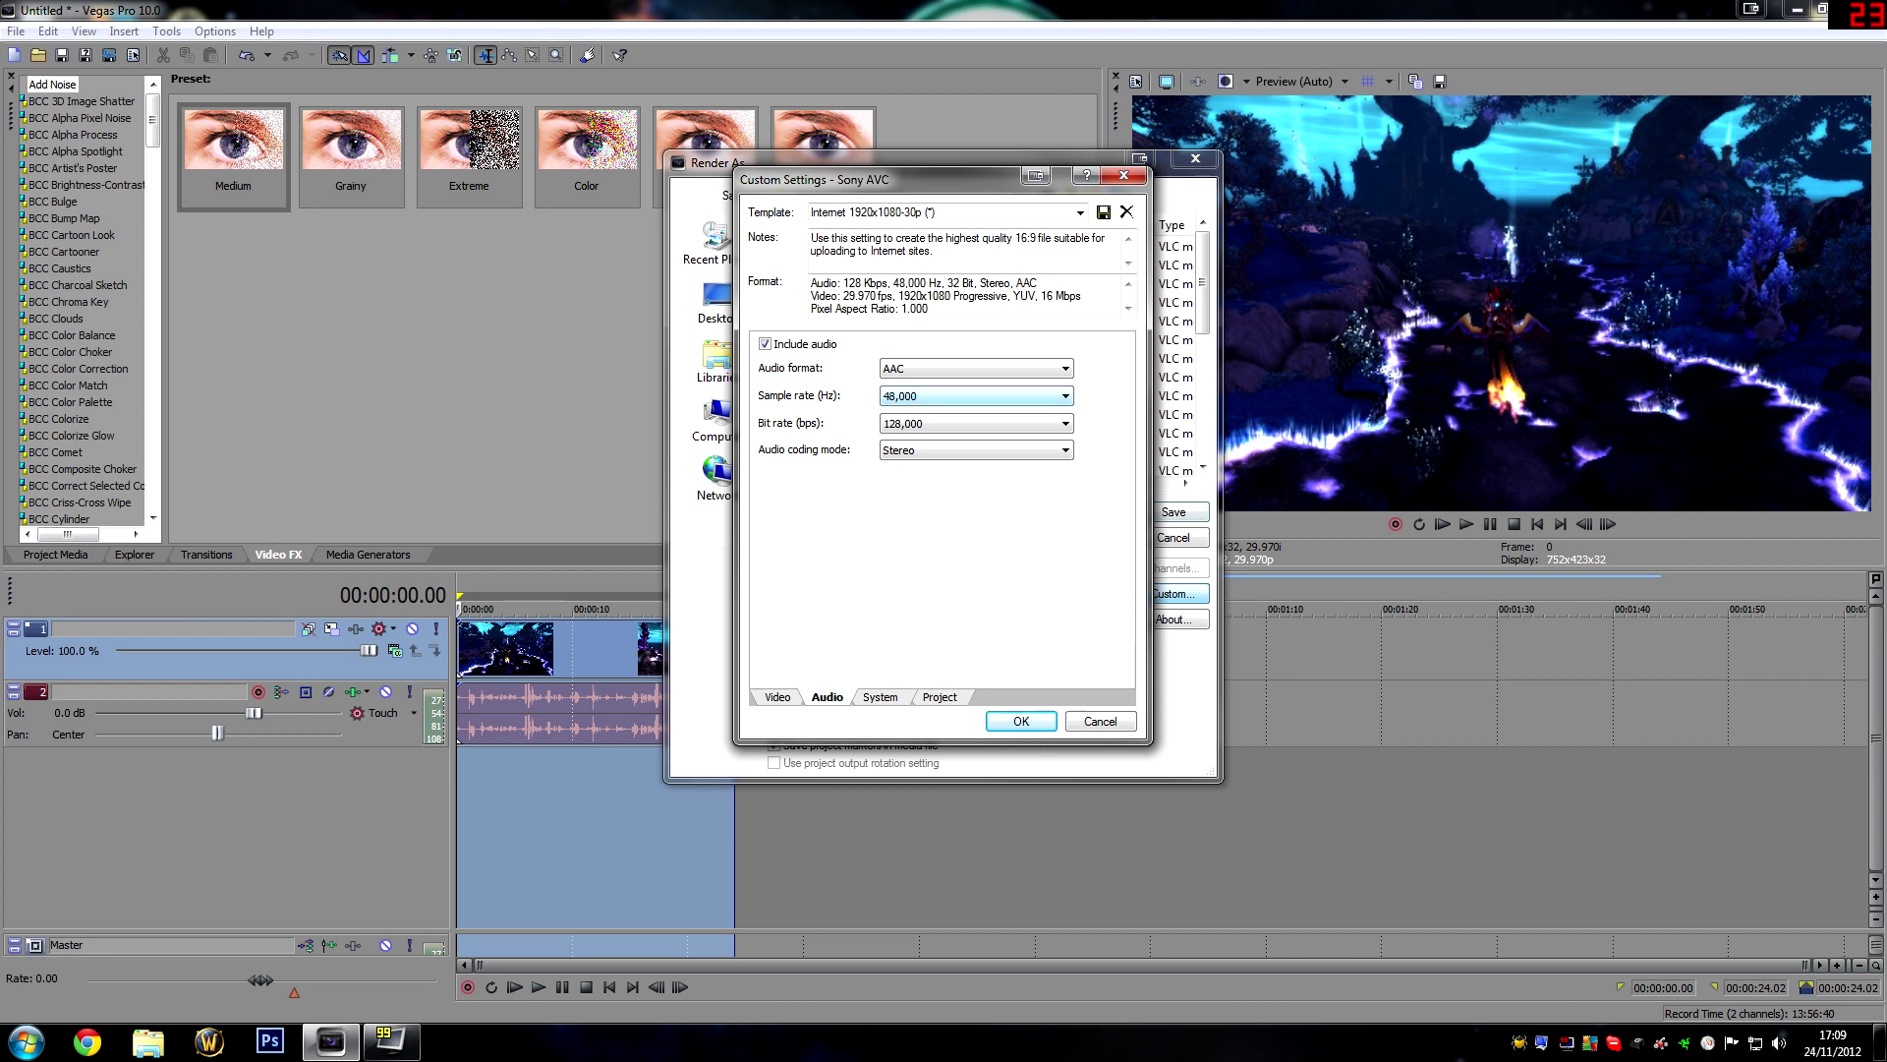
pyautogui.hotkey('alt', 'Down')
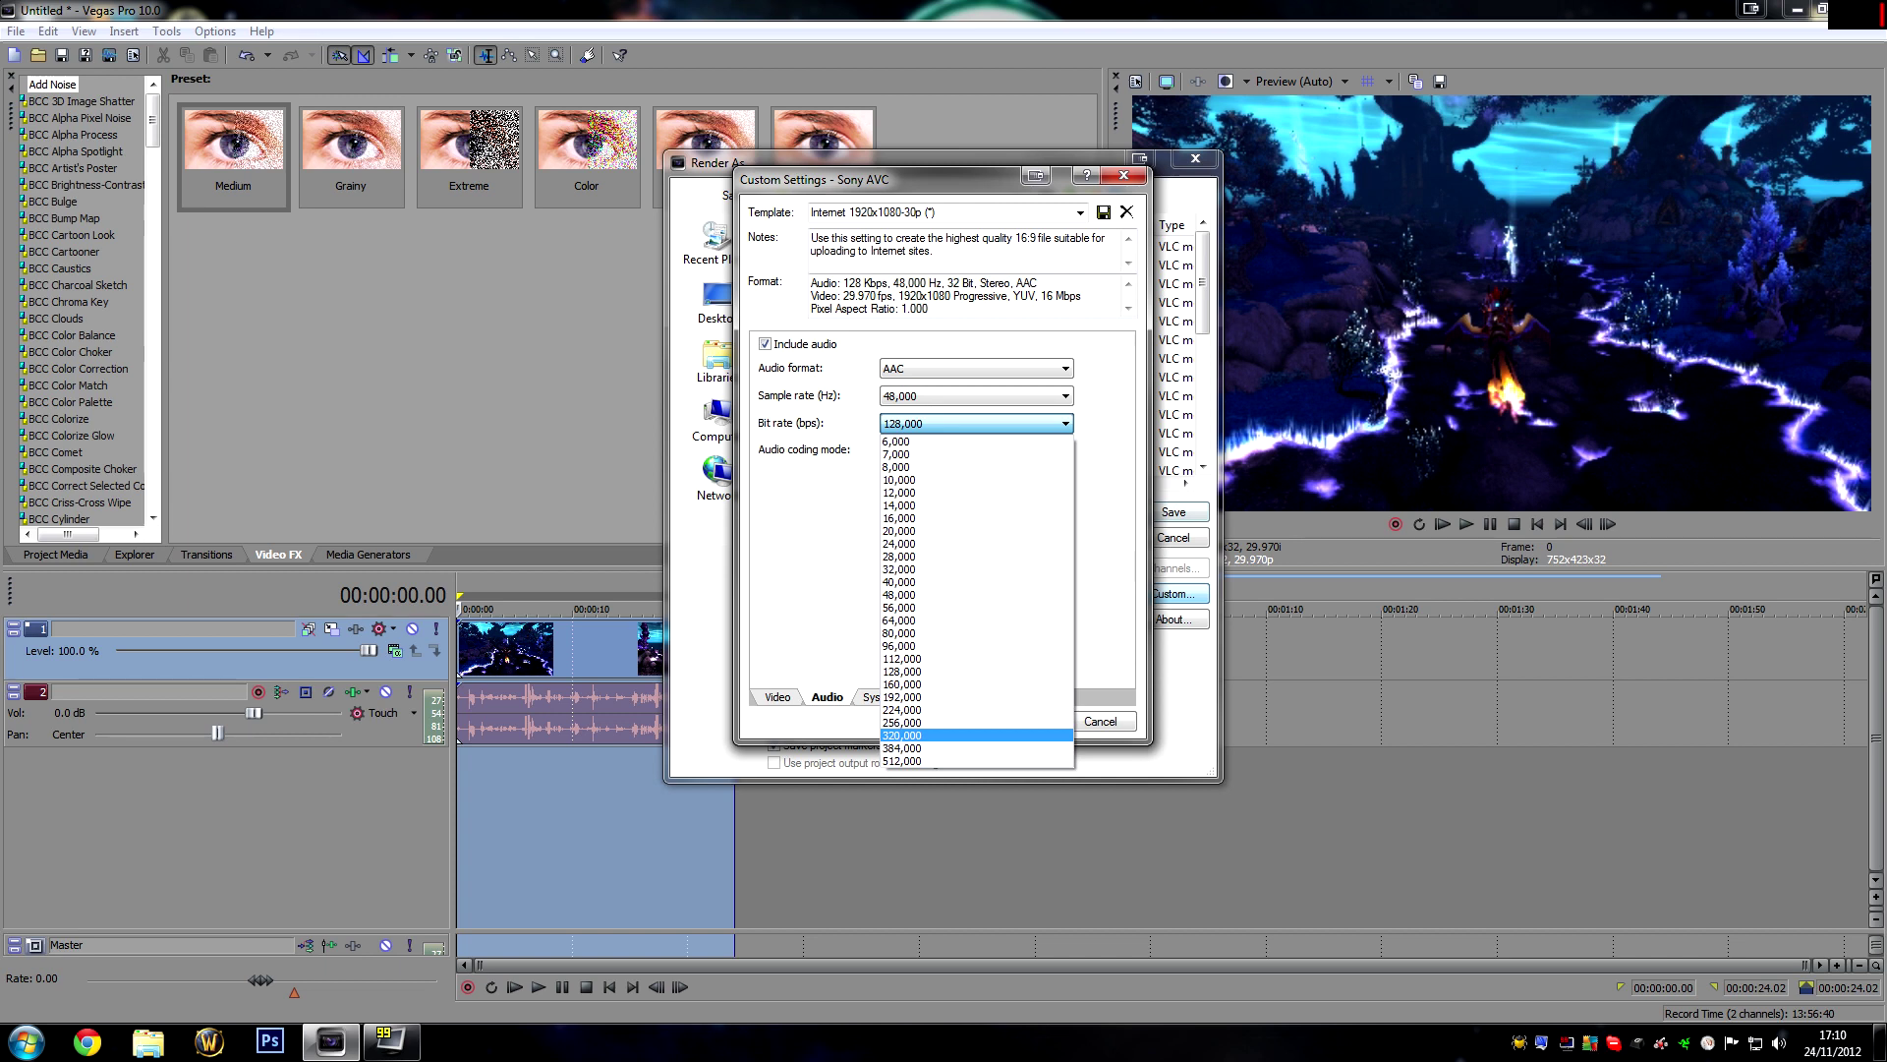
pyautogui.click(902, 671)
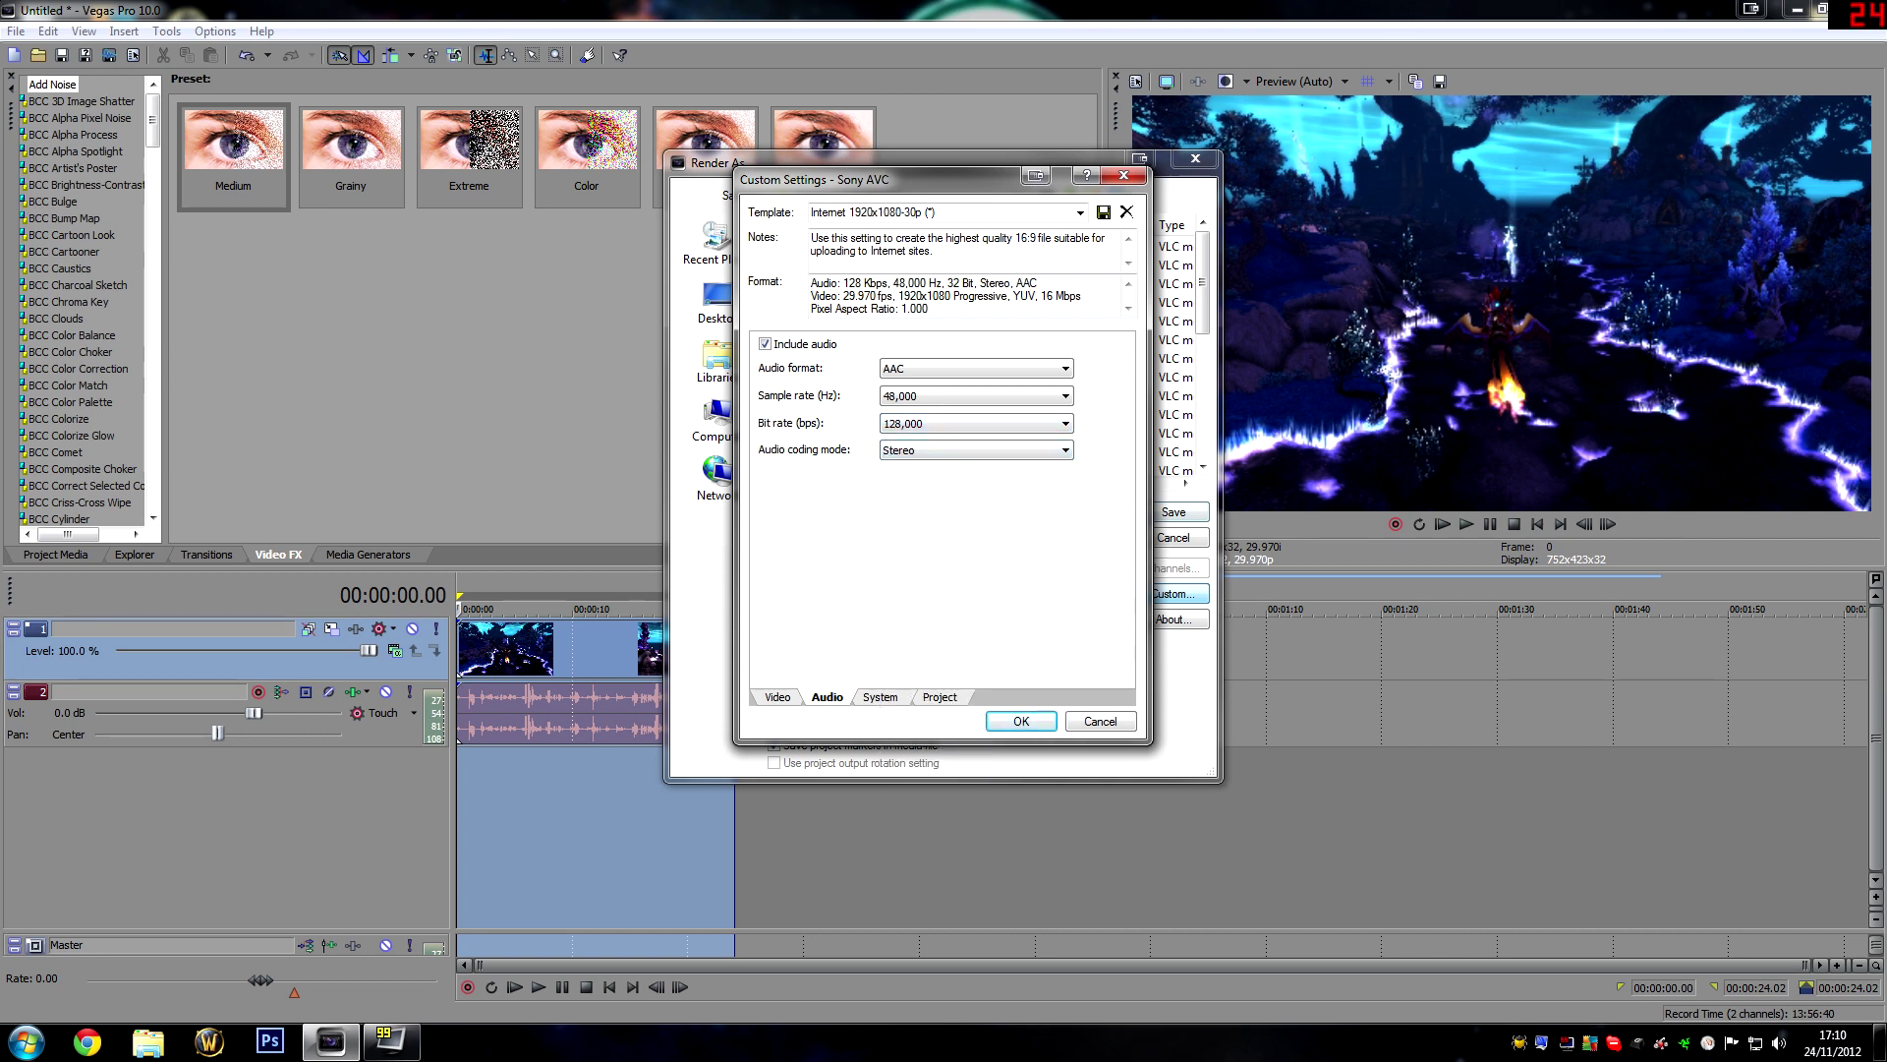
pyautogui.click(976, 450)
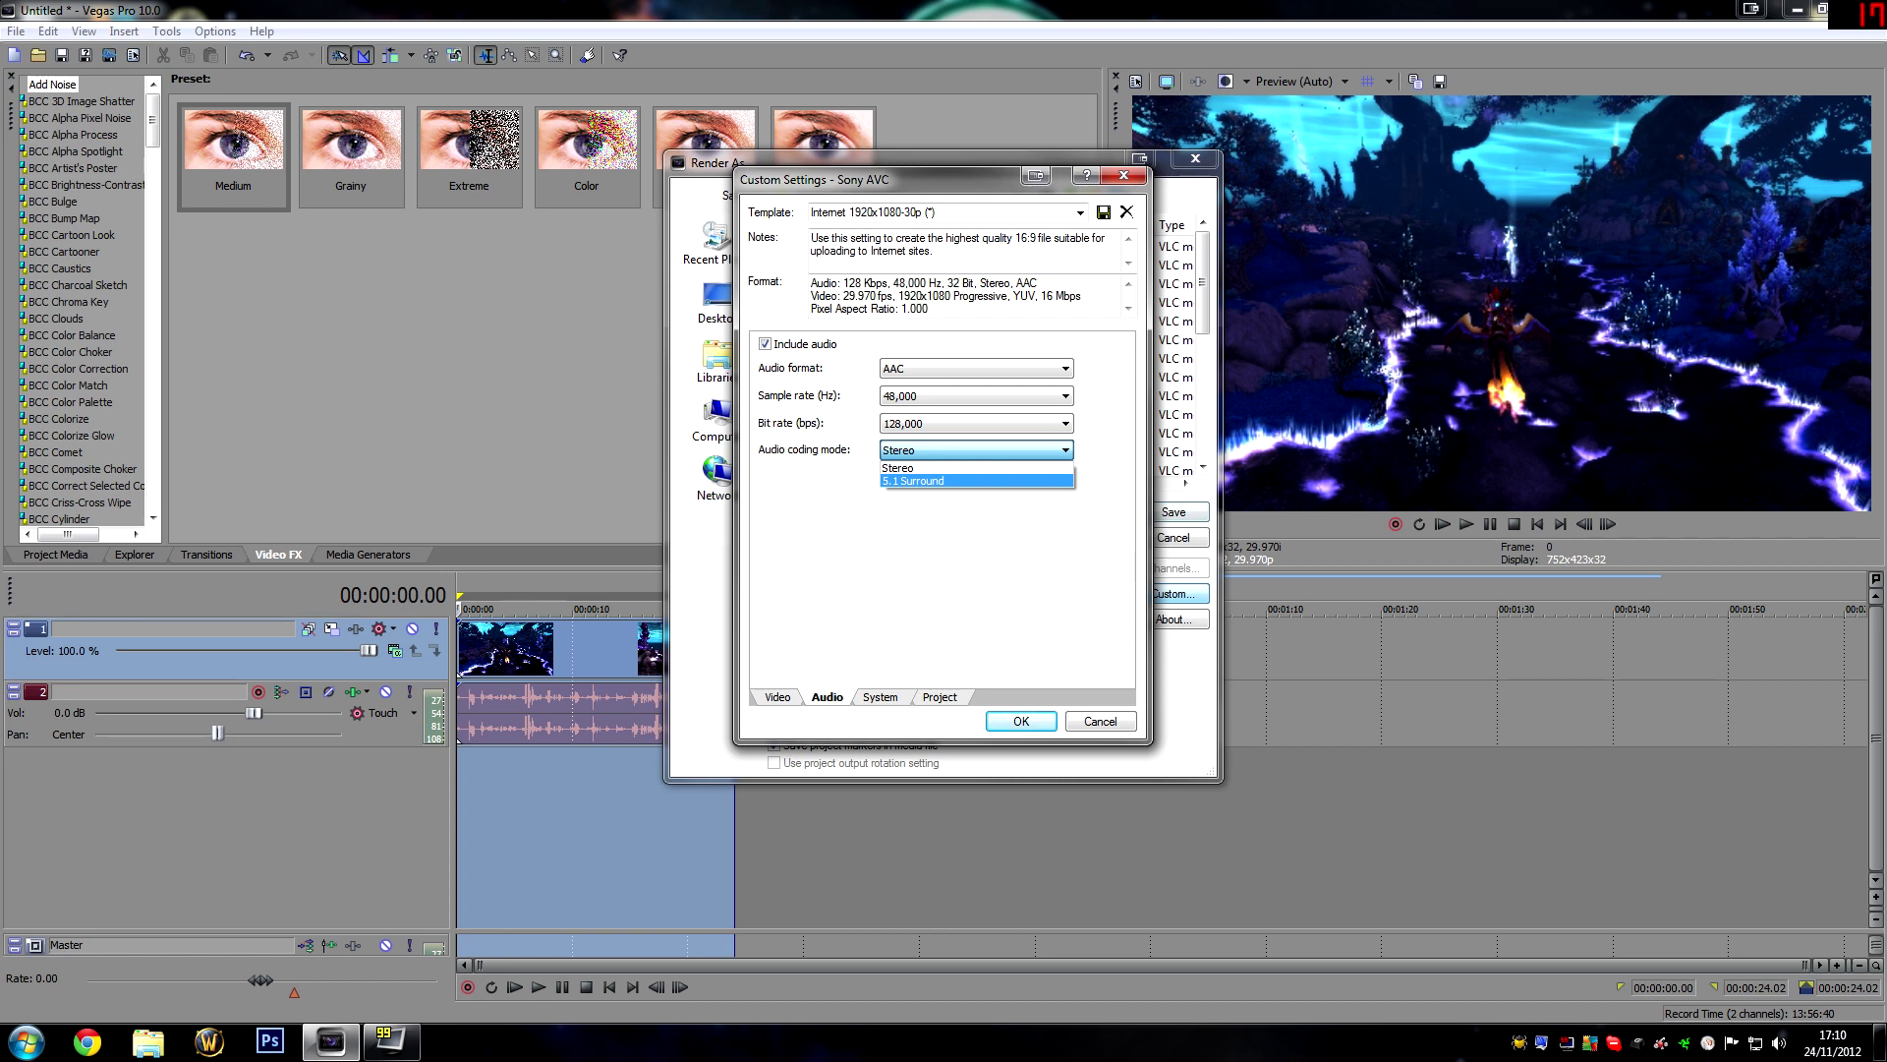
# Step: Set the video rendering quality to Best and keep the stereoscopic 3D mode at (Use Project Settings)
pyautogui.click(939, 696)
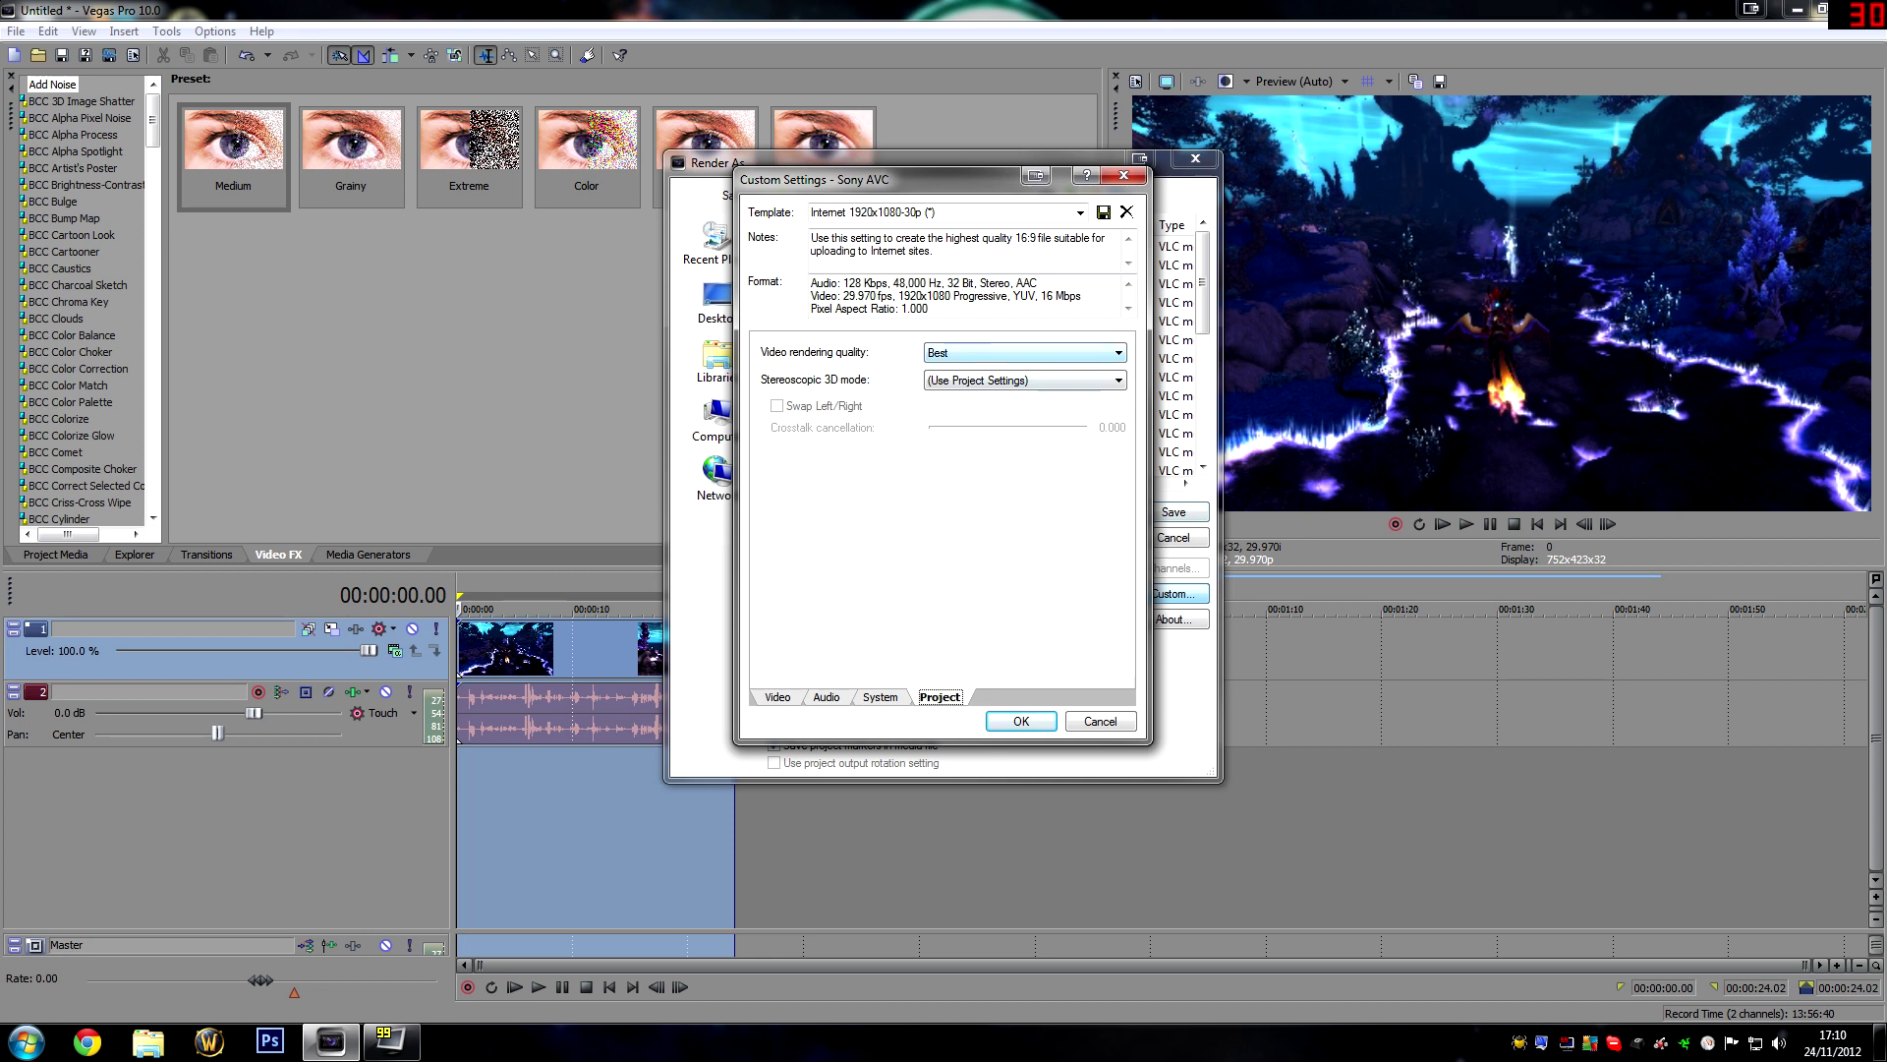
pyautogui.click(1024, 352)
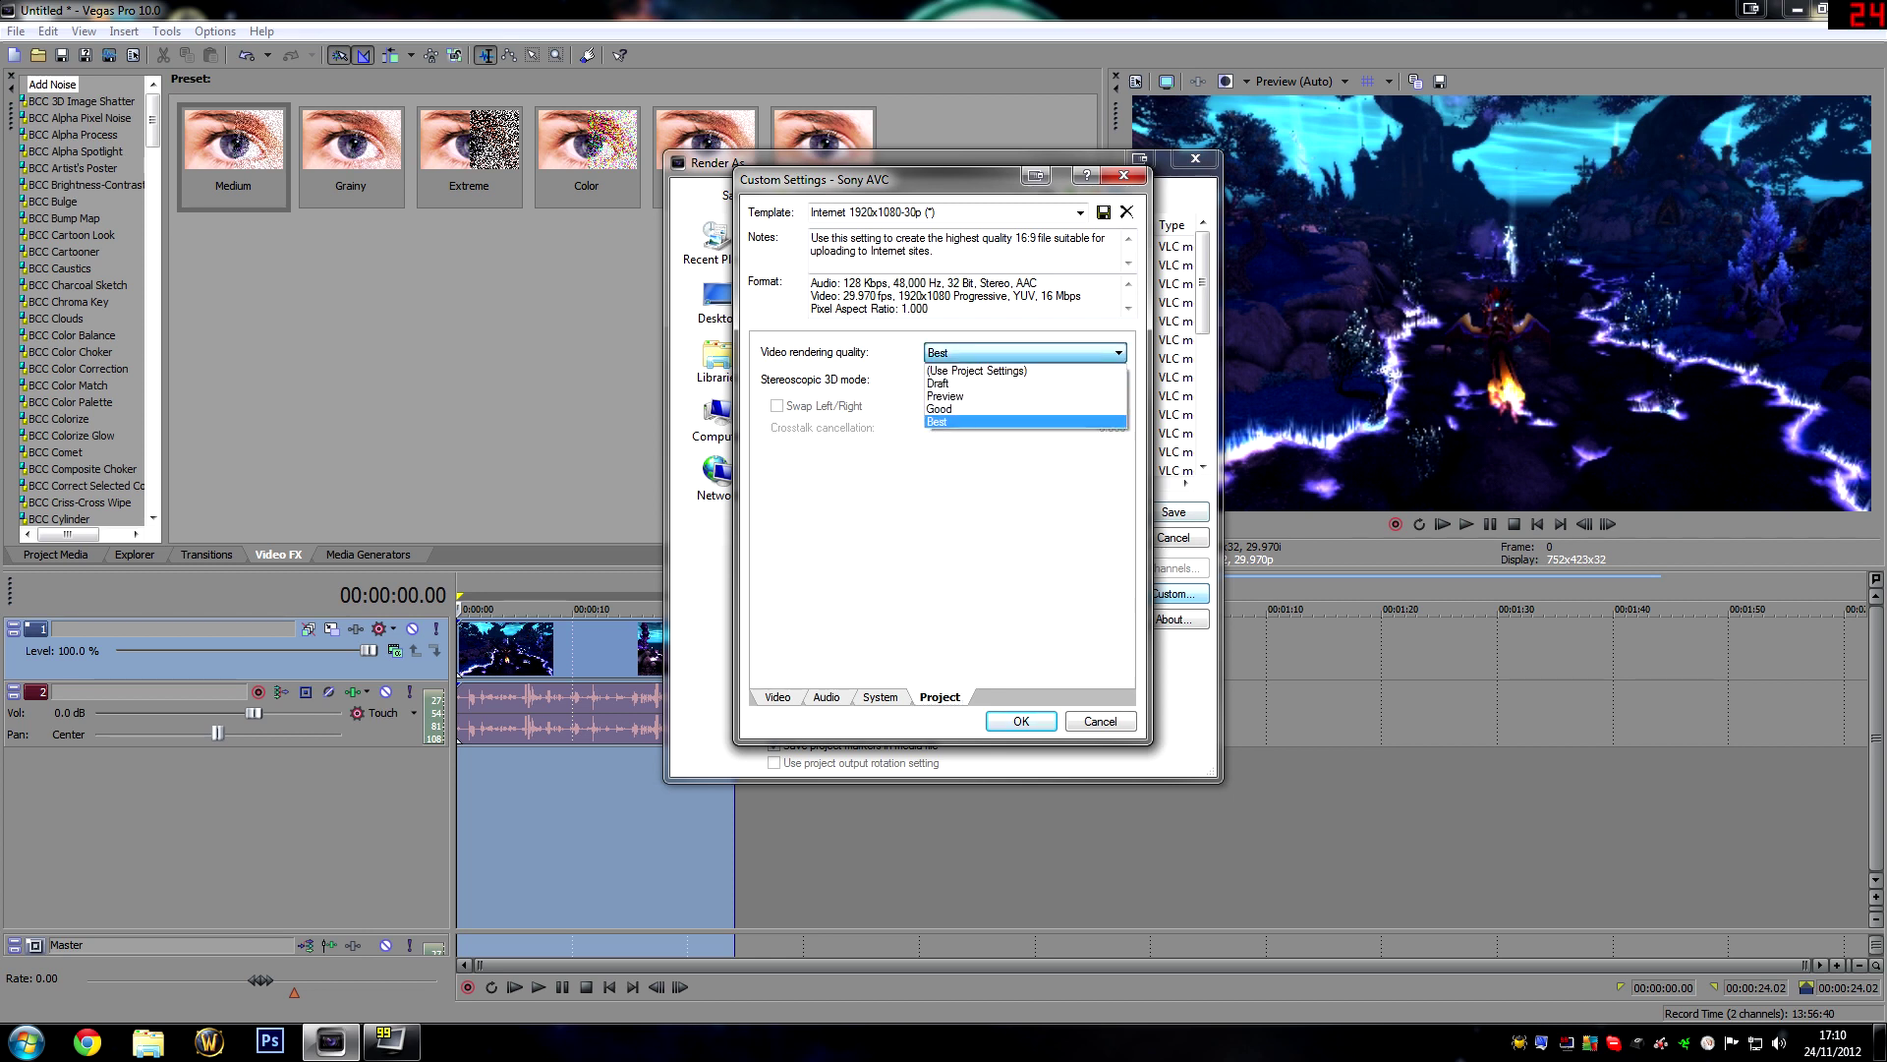
pyautogui.click(1025, 421)
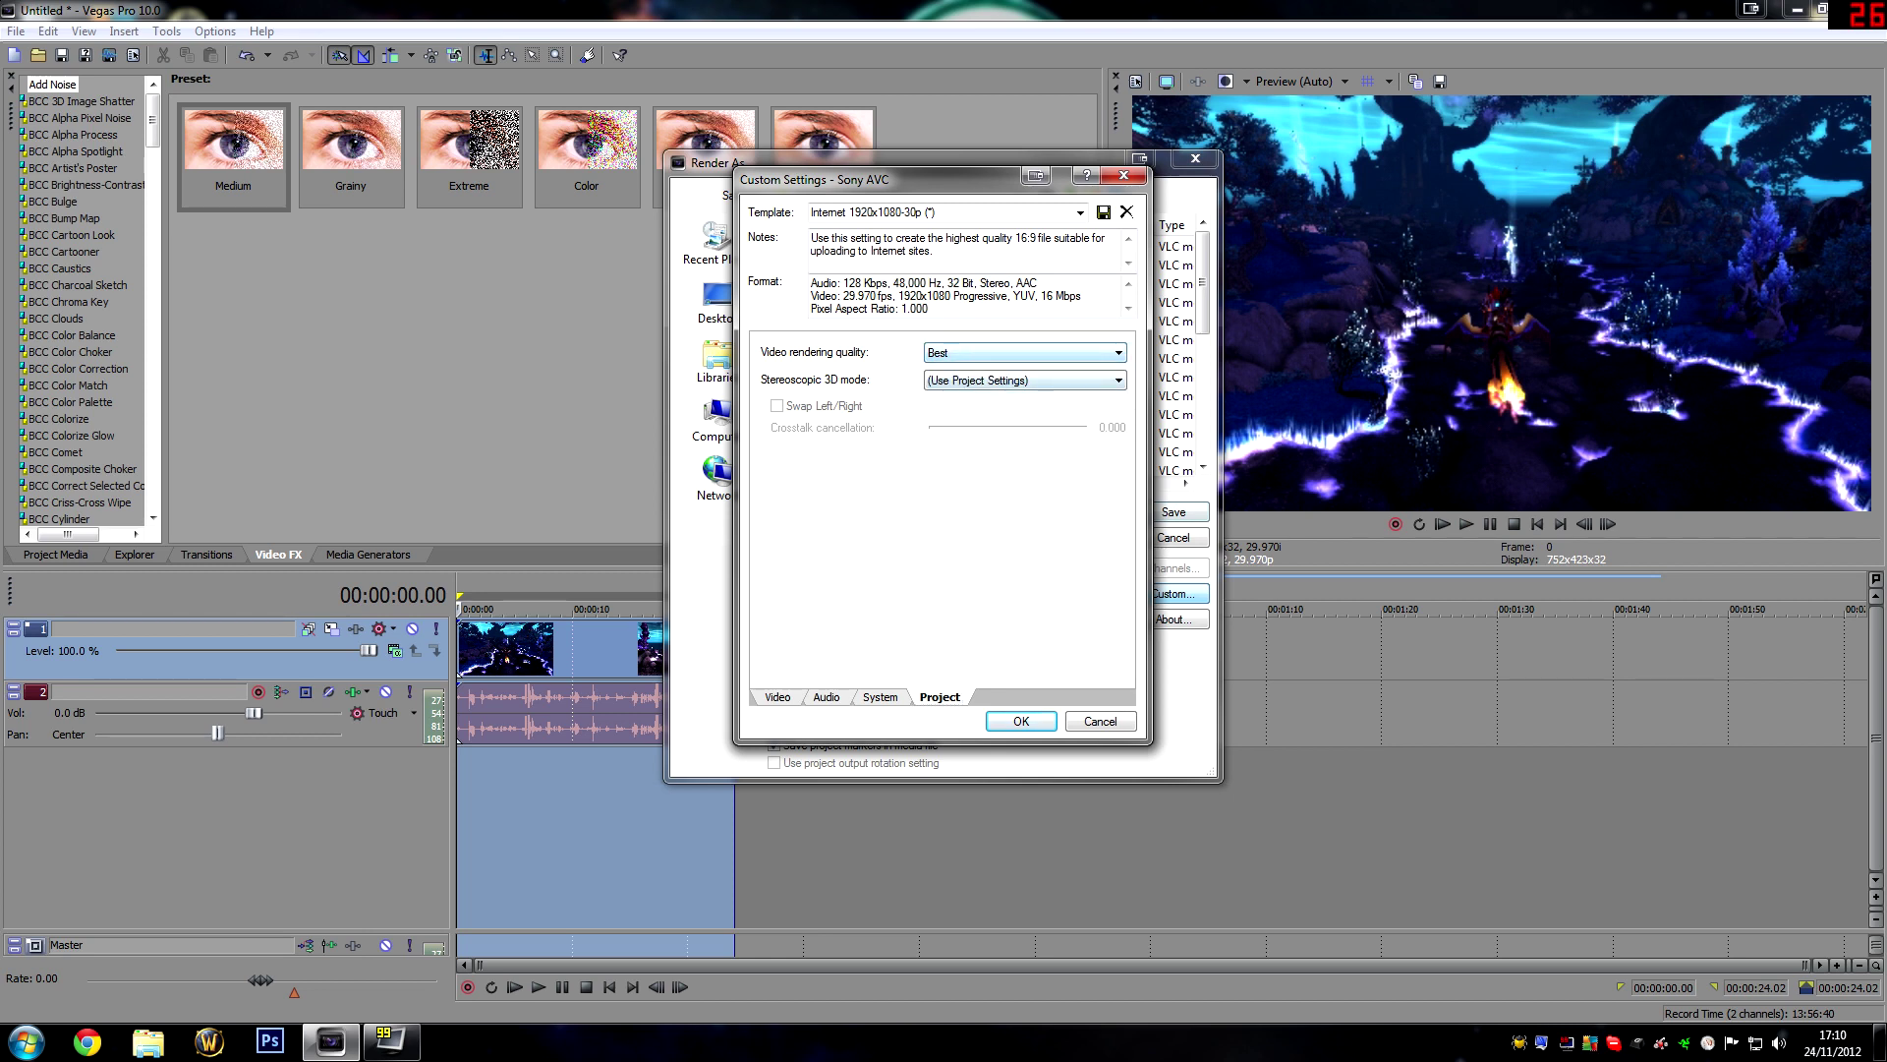
pyautogui.click(1025, 380)
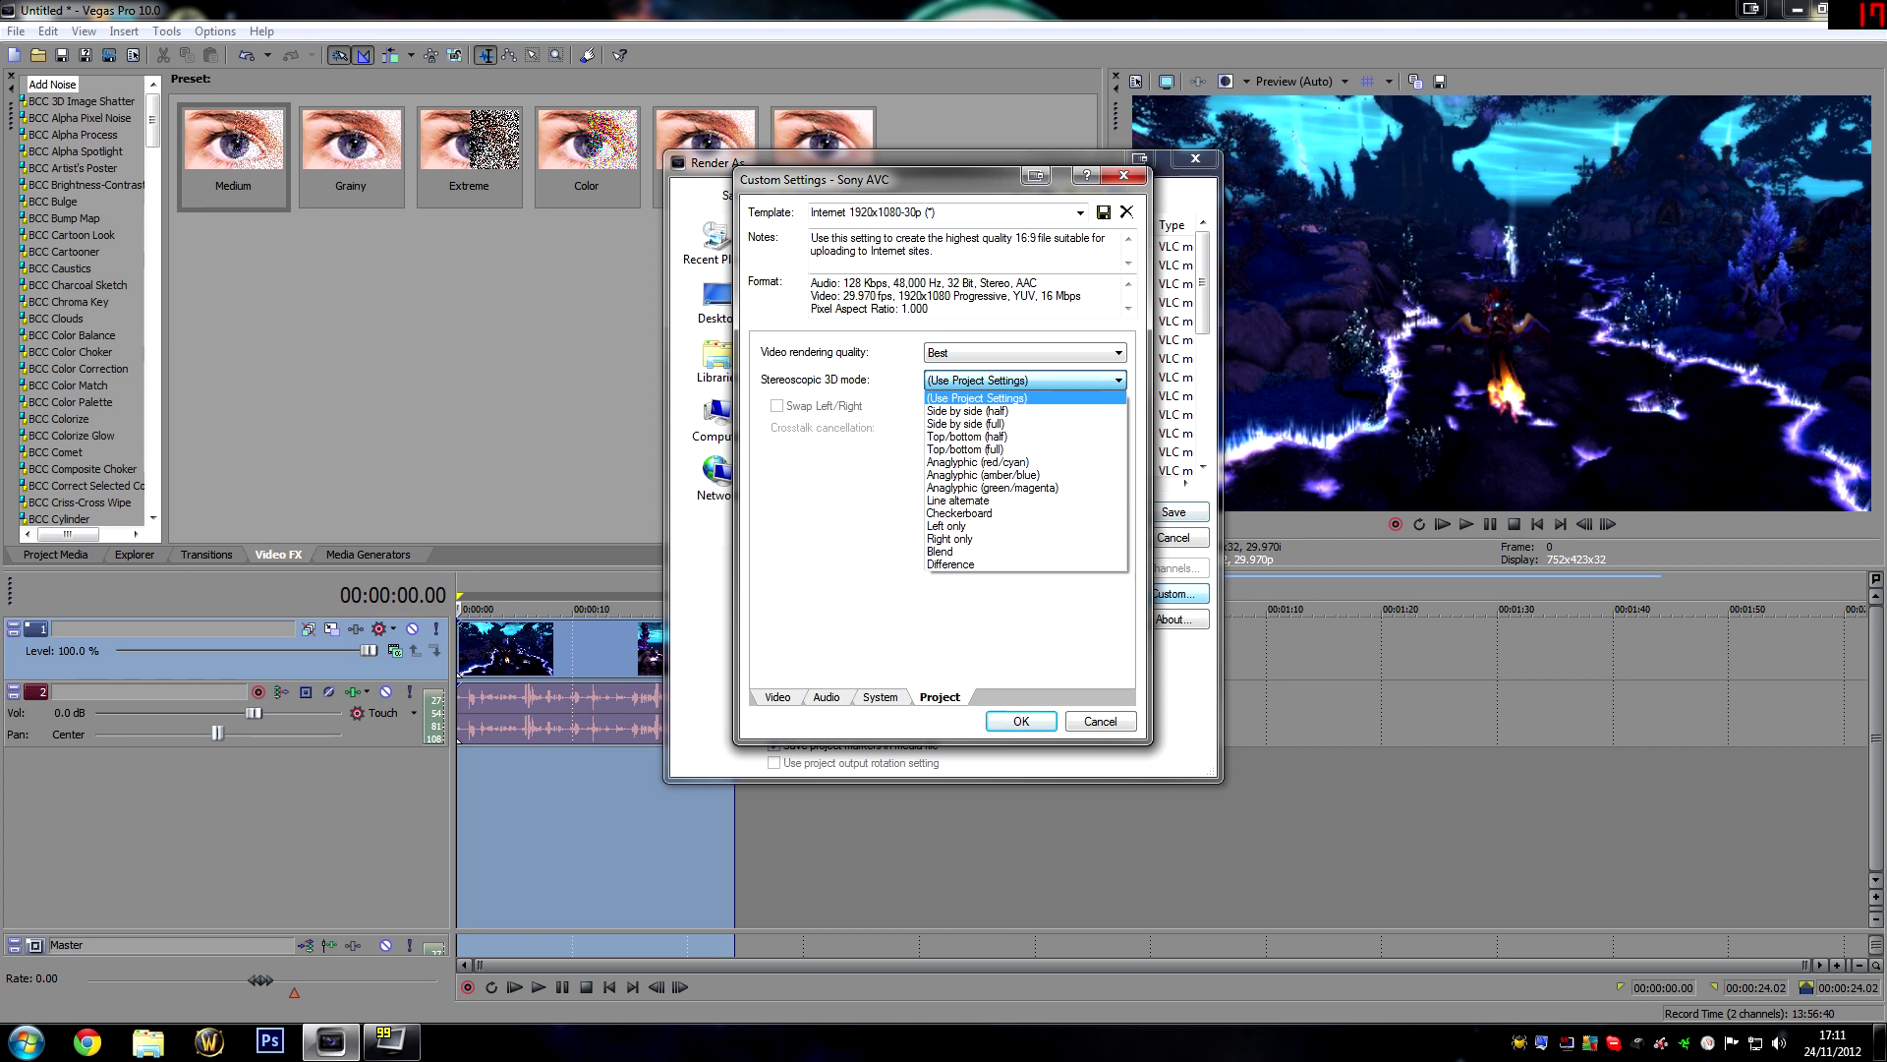
pyautogui.click(1025, 380)
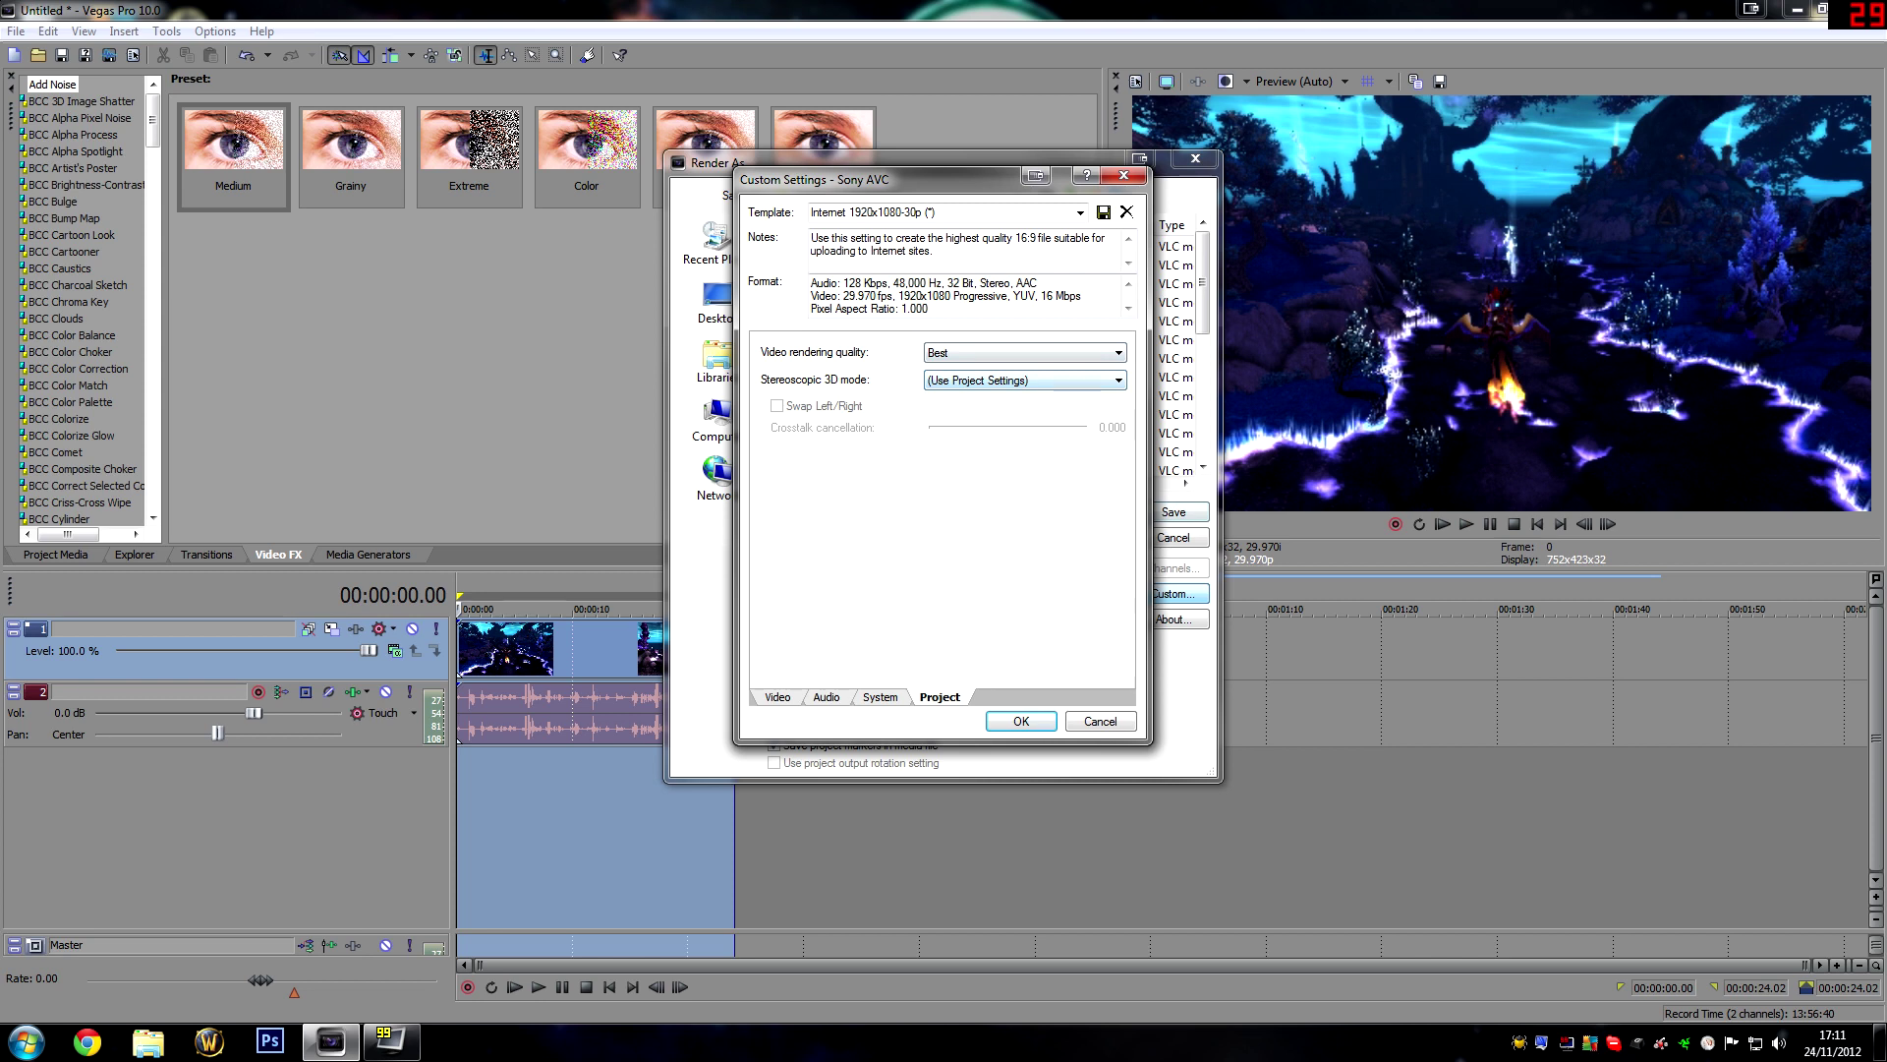